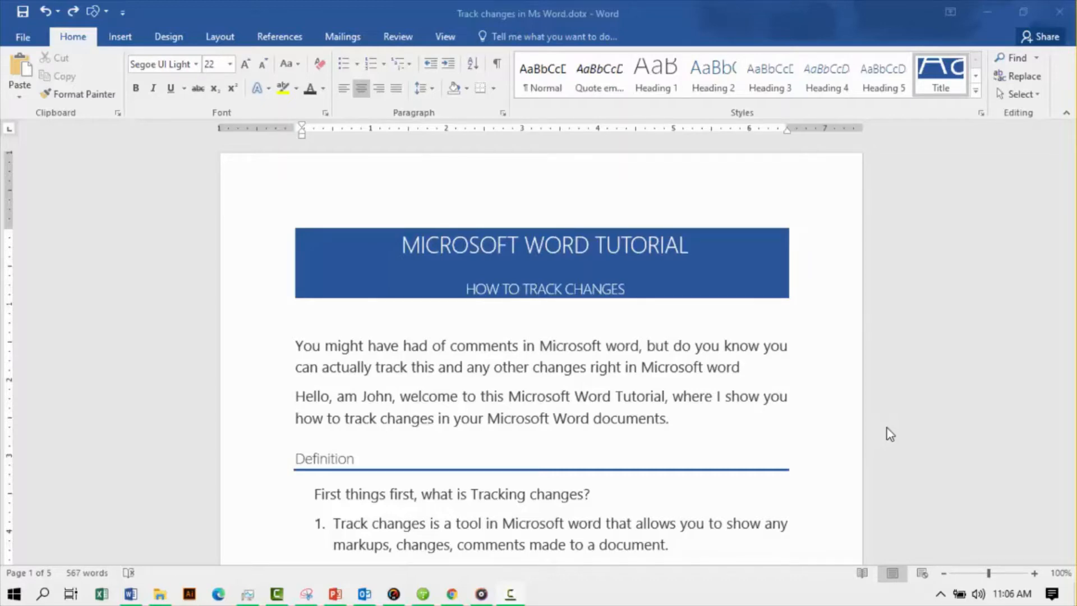
- Turn on Track Changes for the document
left_click(398, 39)
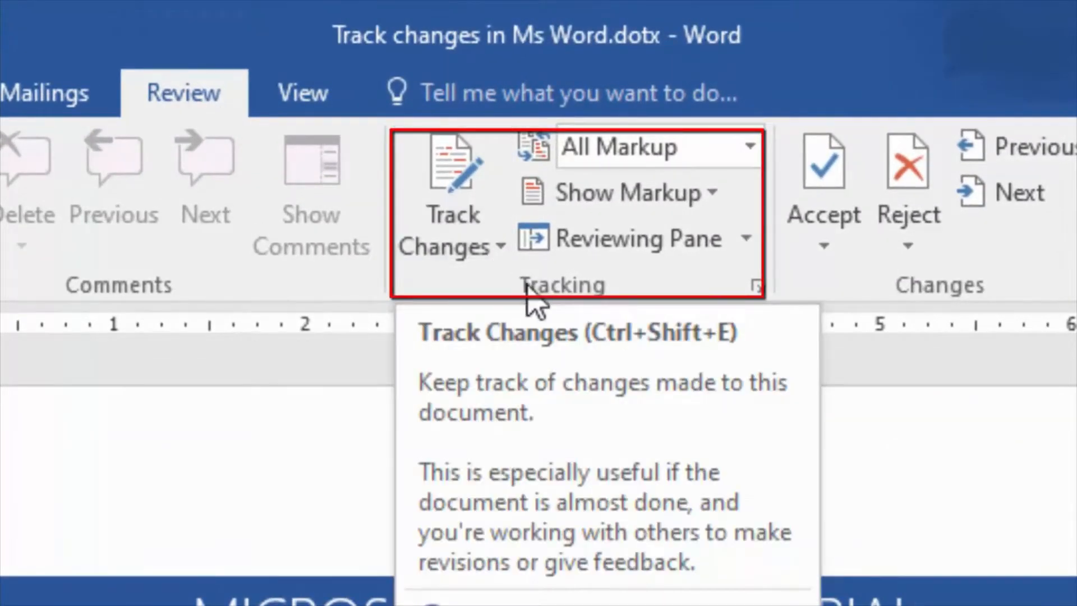
left_click(505, 250)
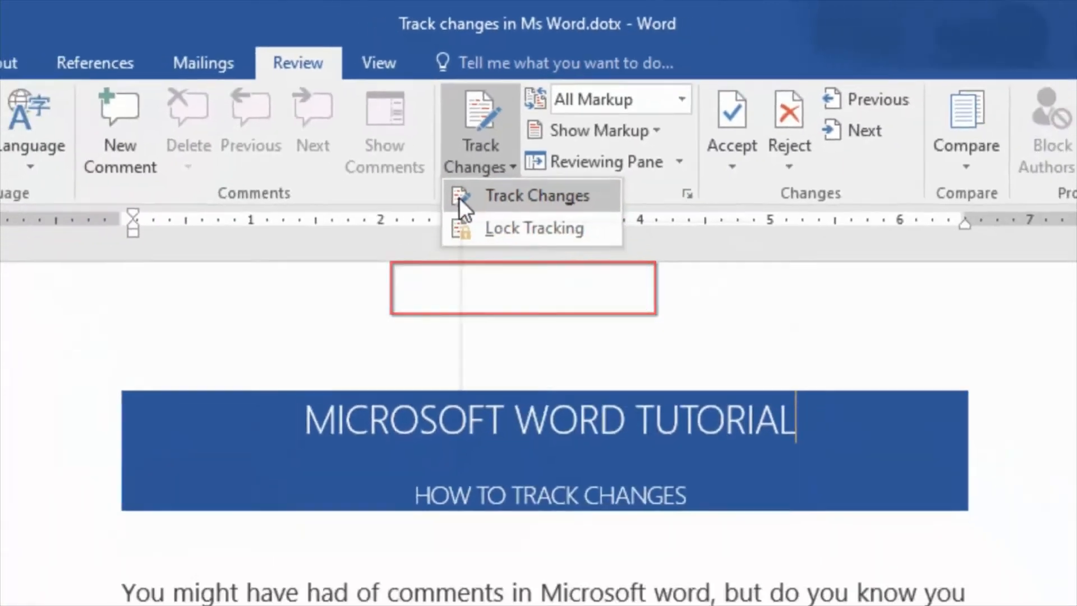
left_click(459, 197)
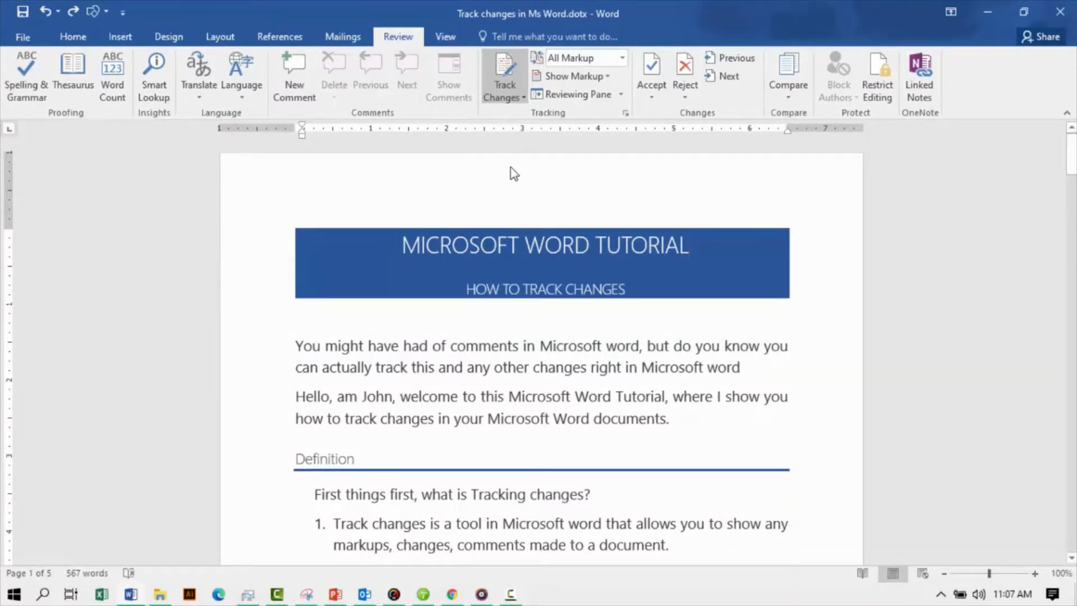
- Append "in 2020" to the end of the title "MICROSOFT WORD TUTORIAL" as a tracked insertion
scroll(499, 337, "down", 4)
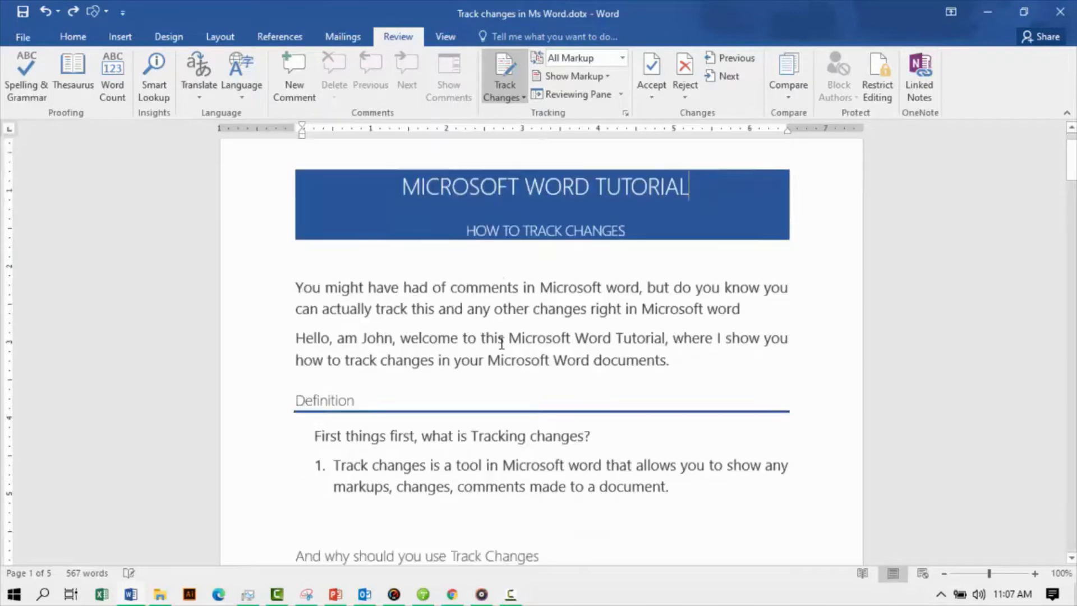
scroll(500, 349, "up", 3)
scroll(500, 349, "up", 2)
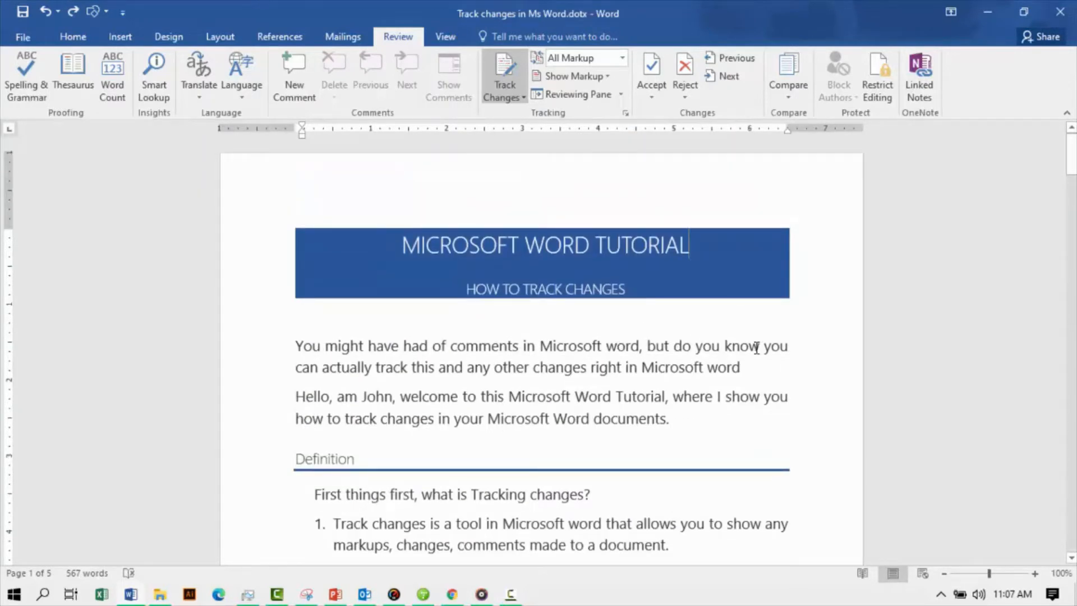
type("in")
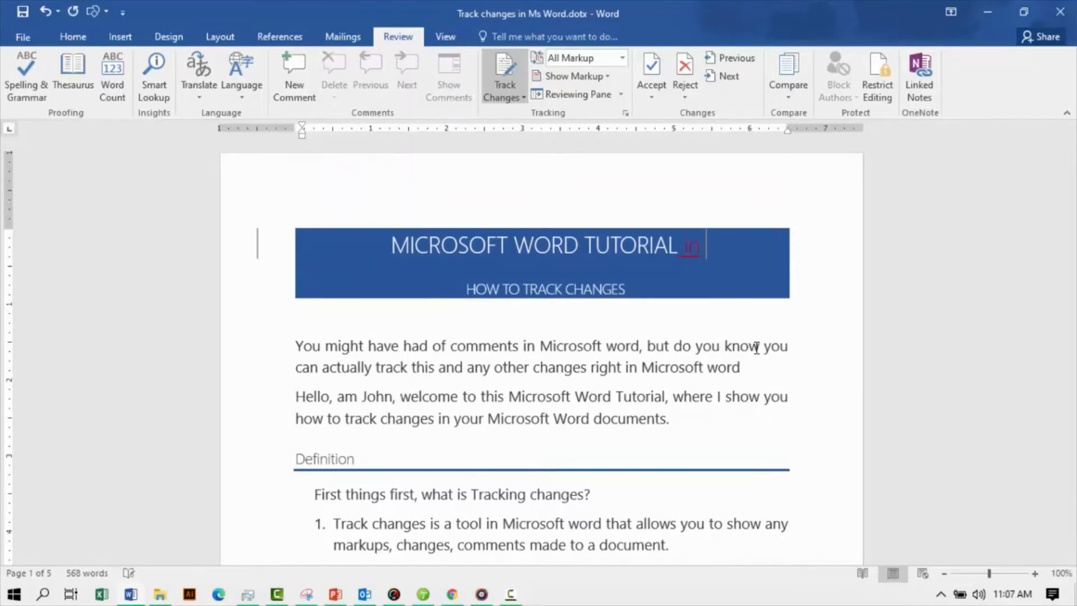
type(" 2020")
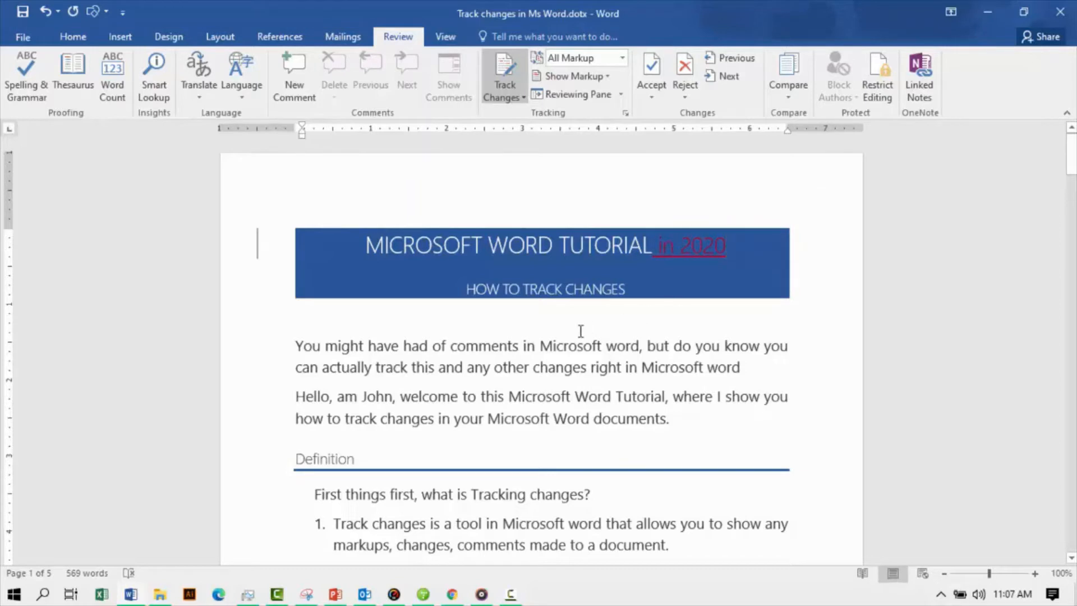
- Add the comment "Use 2.0 paragraph spacing" at the end of the first paragraph, on the word "word"
left_click(753, 365)
left_click(297, 95)
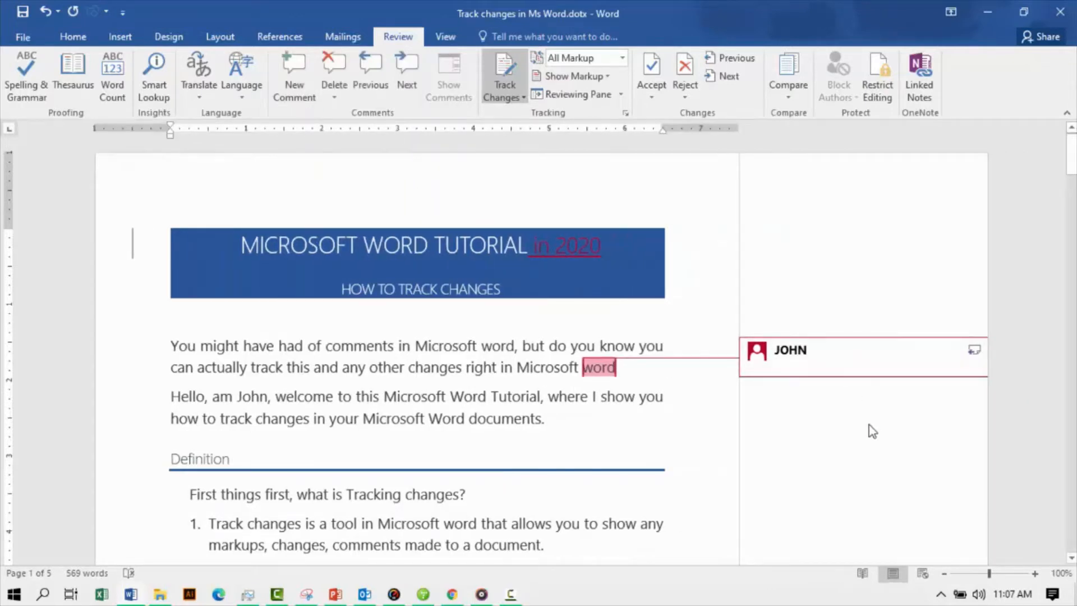
type("Use ")
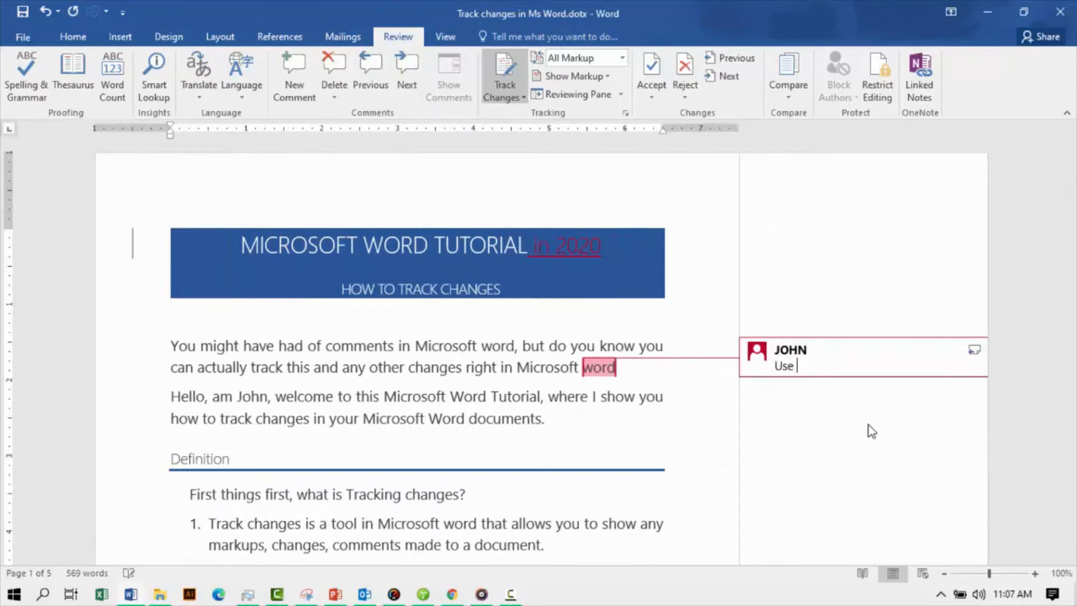
type("20")
type(".0 ")
type("p")
type("arar")
type("ghra")
key("BackSpace")
key("BackSpace")
key("BackSpace")
type("raph spacing")
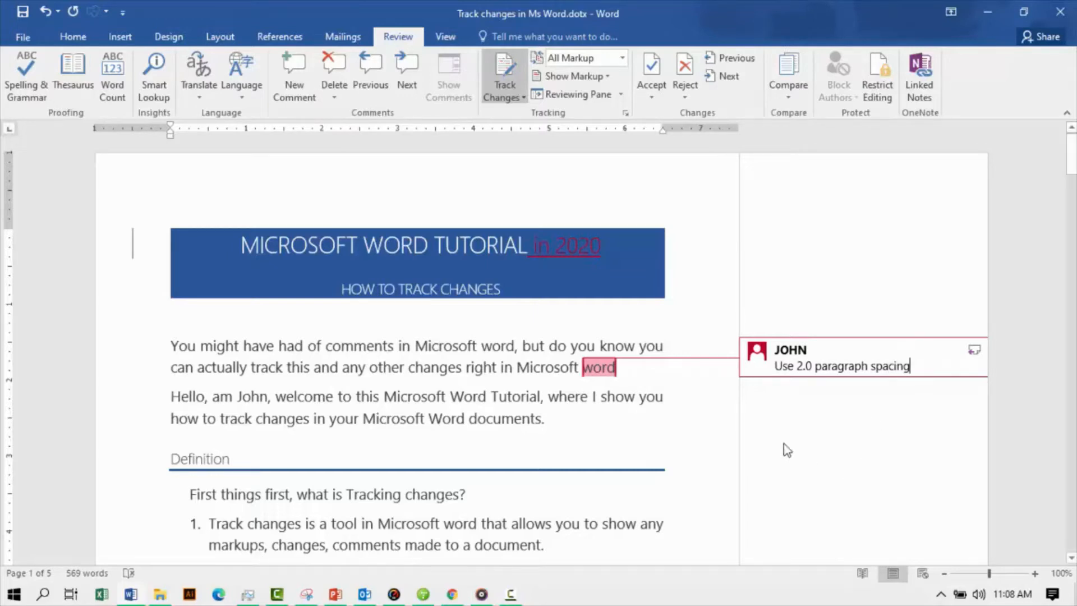
left_click(621, 374)
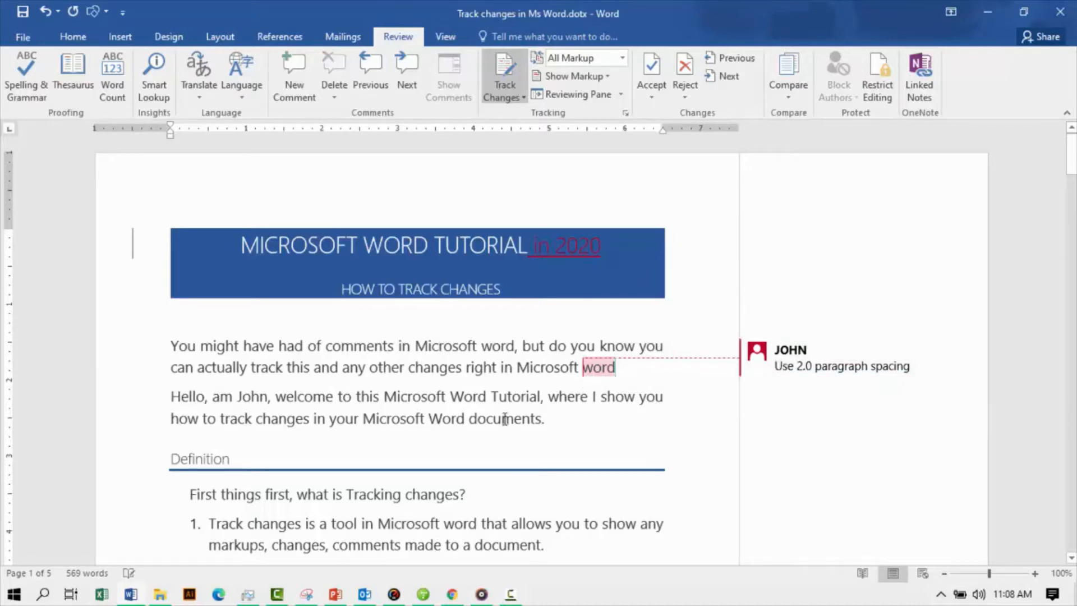
- Delete the line "First things first, what is Tracking changes?" under the Definition heading
scroll(398, 447, "down", 1)
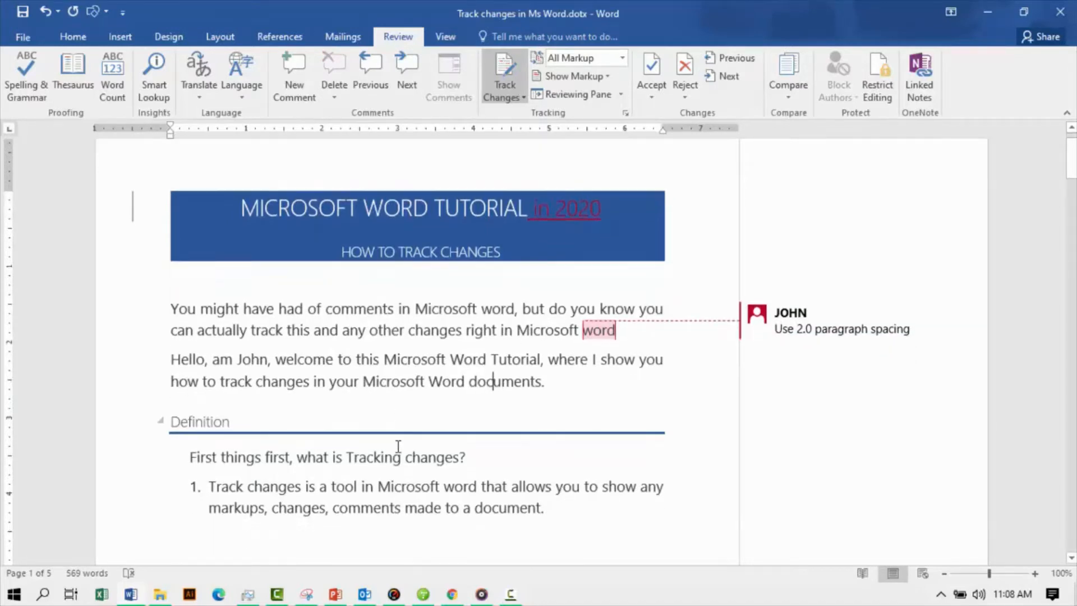
left_click_drag(192, 454, 474, 459)
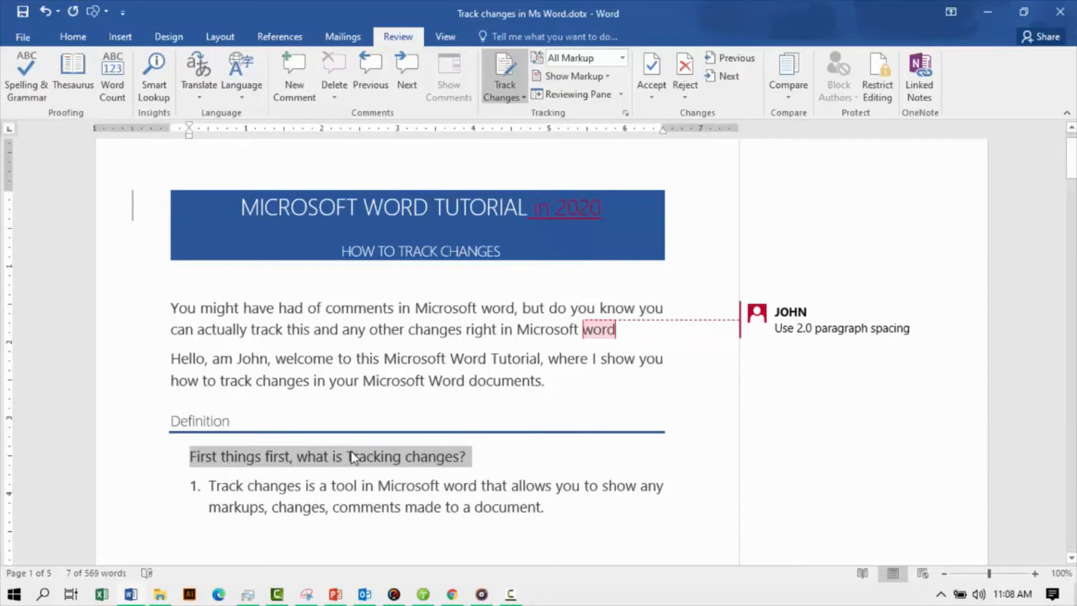
key("Delete")
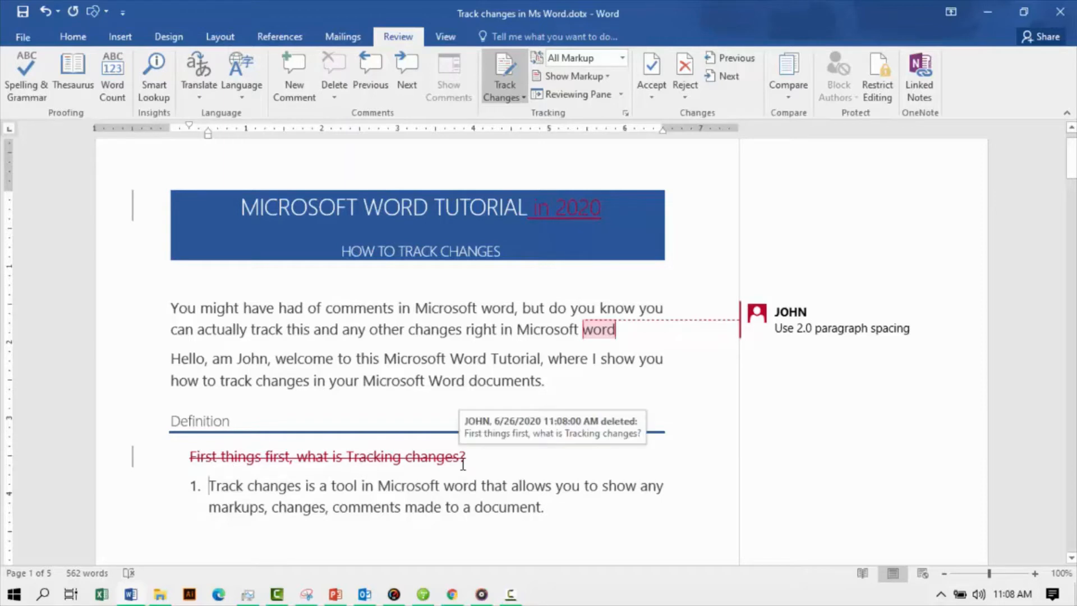
mouse_move(468, 455)
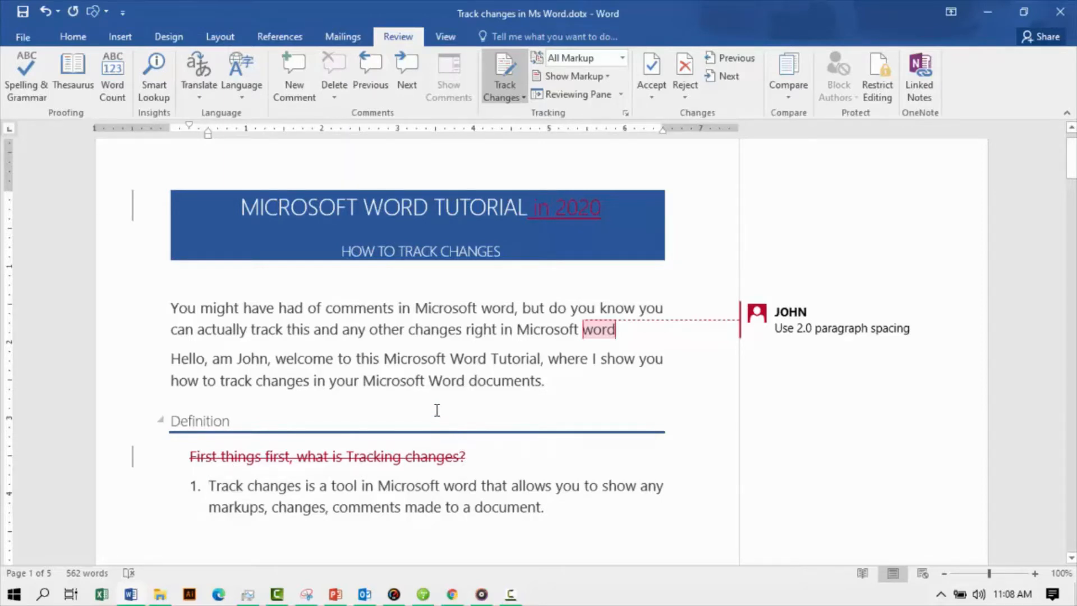
- Switch the review display to Simple Markup and look through the edited passages of the document
scroll(432, 397, "down", 3)
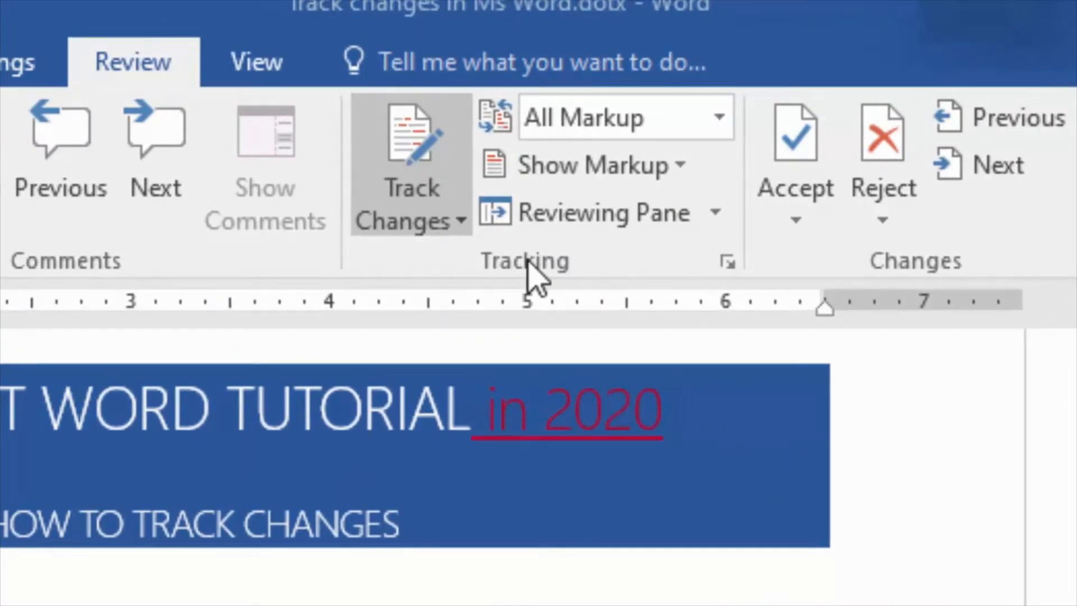
left_click(720, 120)
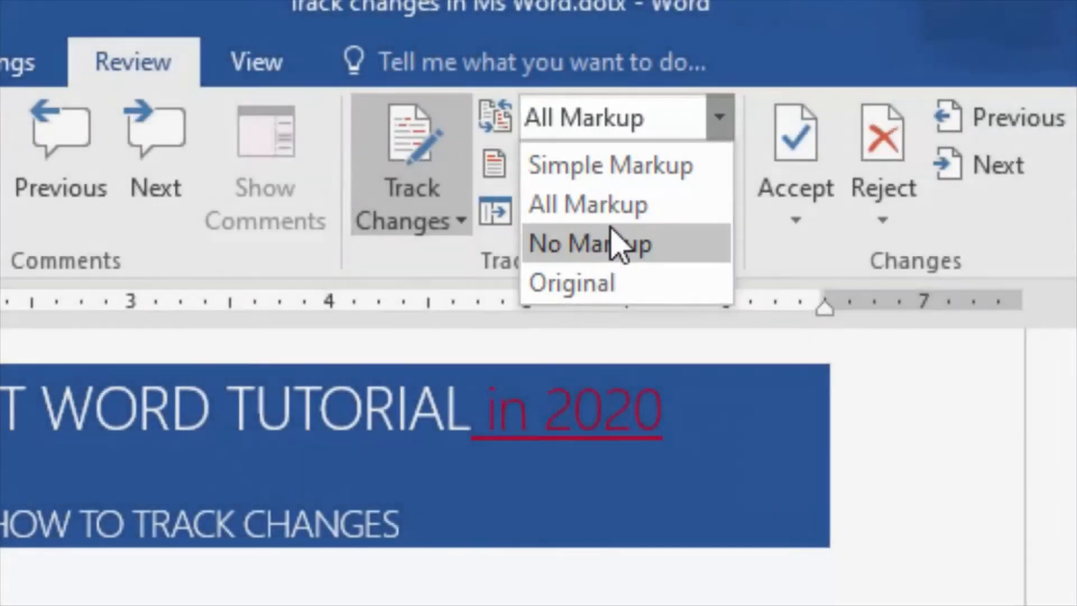
left_click(611, 174)
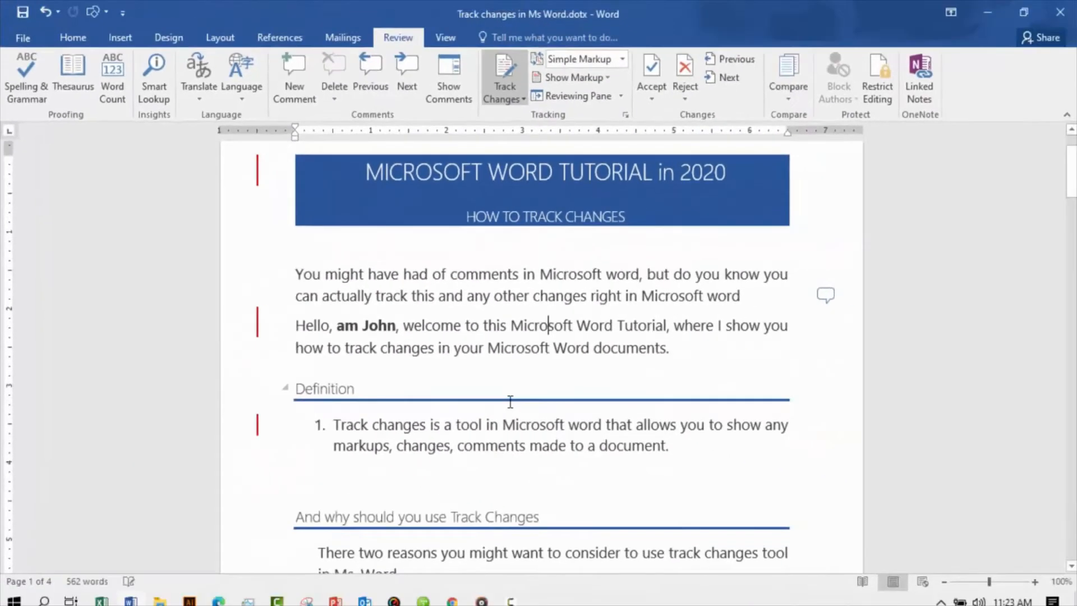
scroll(511, 401, "down", 5)
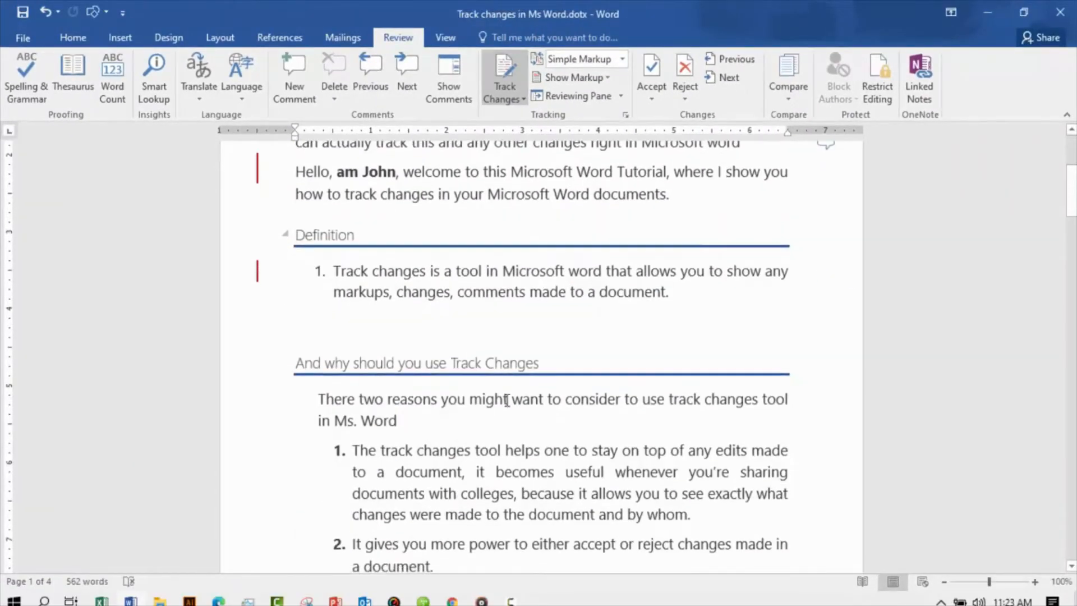
scroll(398, 397, "up", 3)
scroll(429, 279, "up", 5)
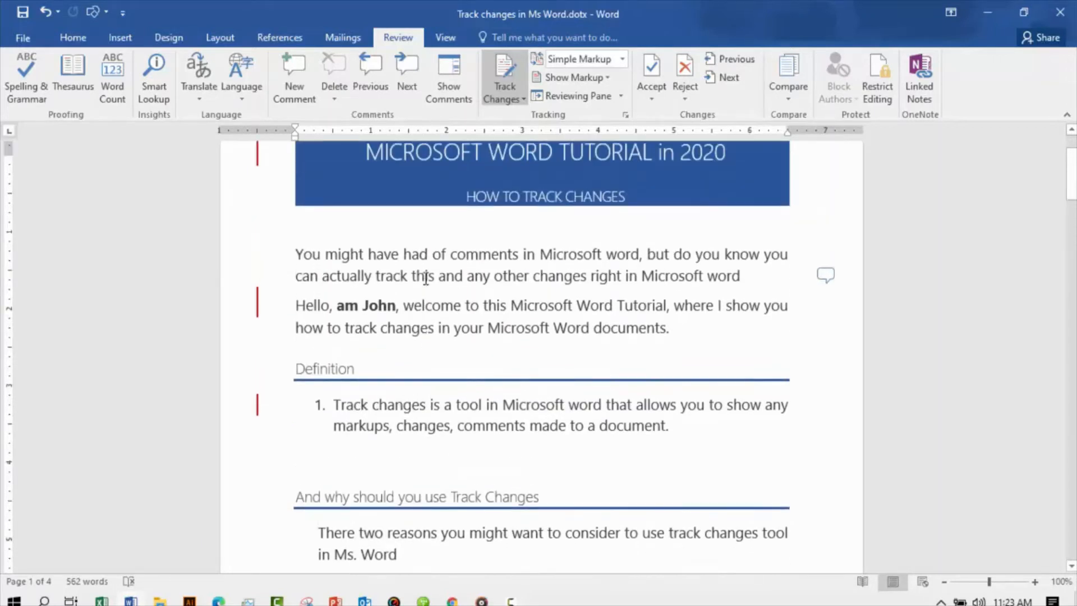
scroll(425, 279, "up", 3)
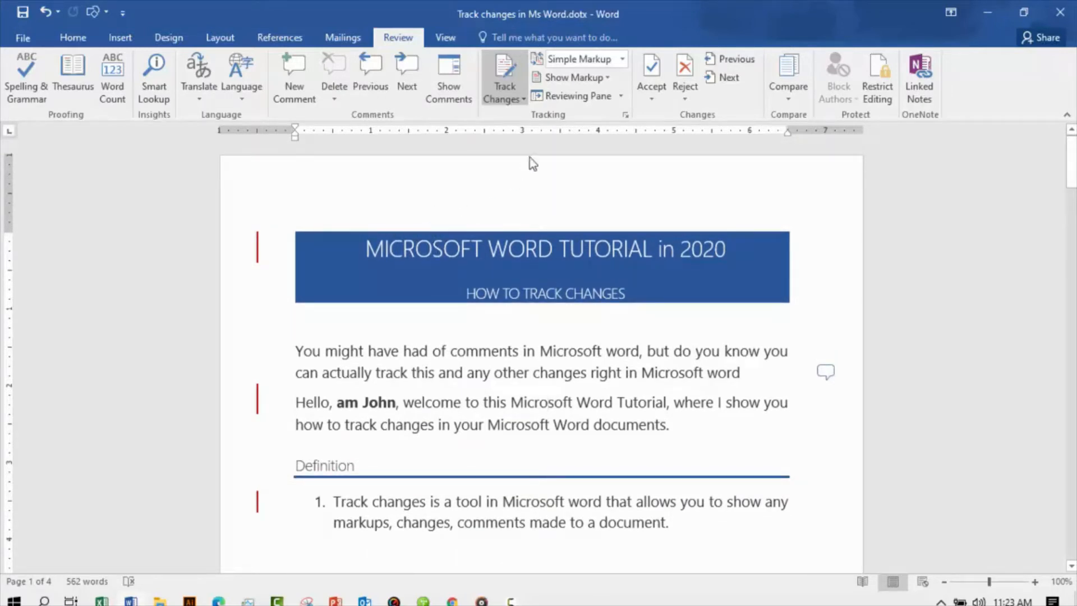
- Set the review display to All Markup and look over the tracked changes in the title, paragraphs and Definition section
left_click(621, 60)
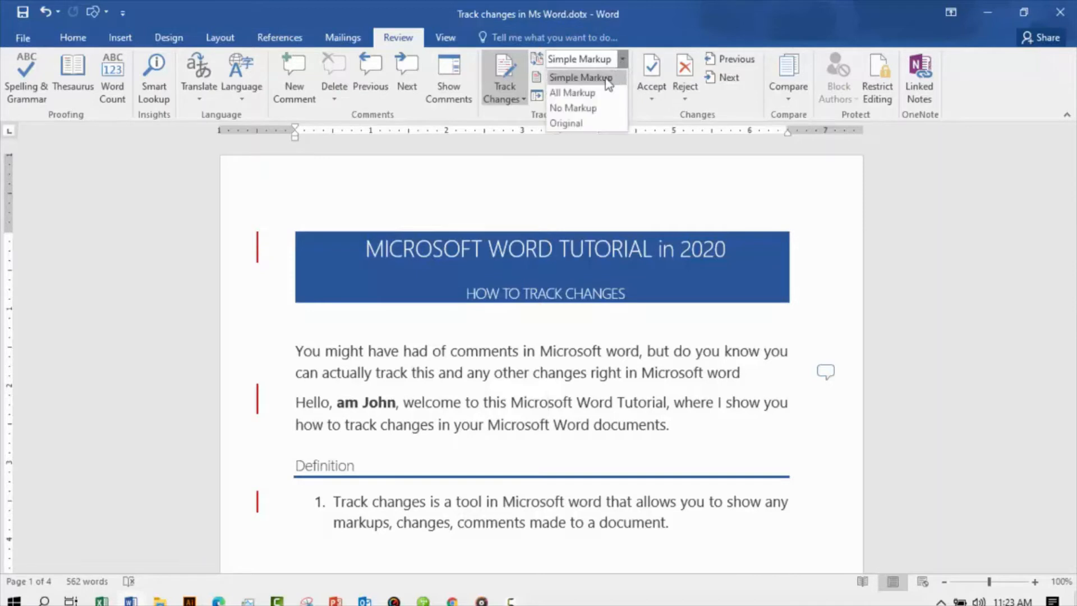
left_click(575, 92)
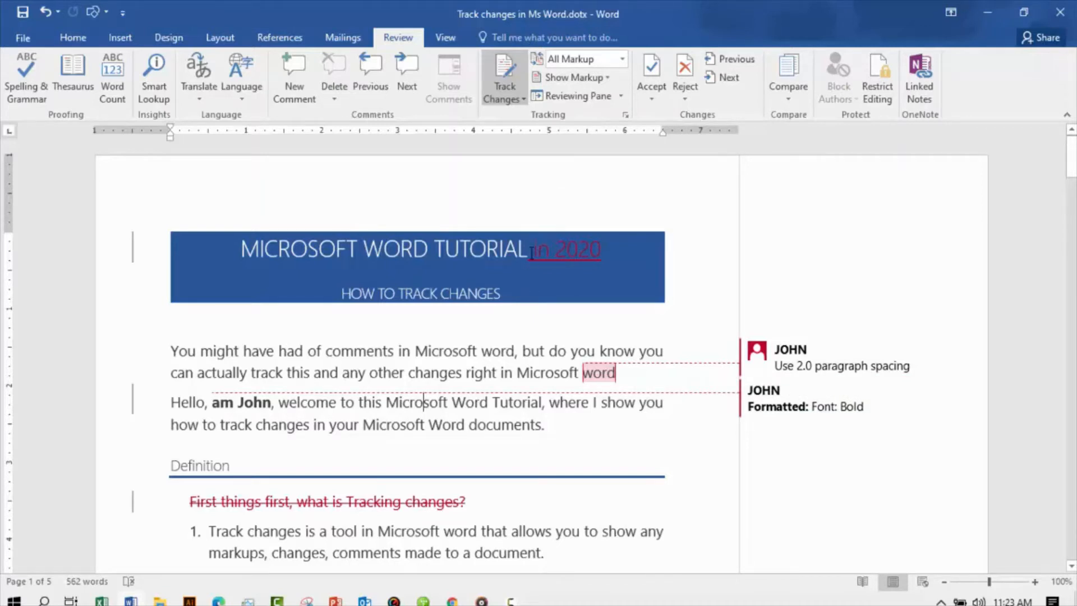
scroll(548, 355, "down", 5)
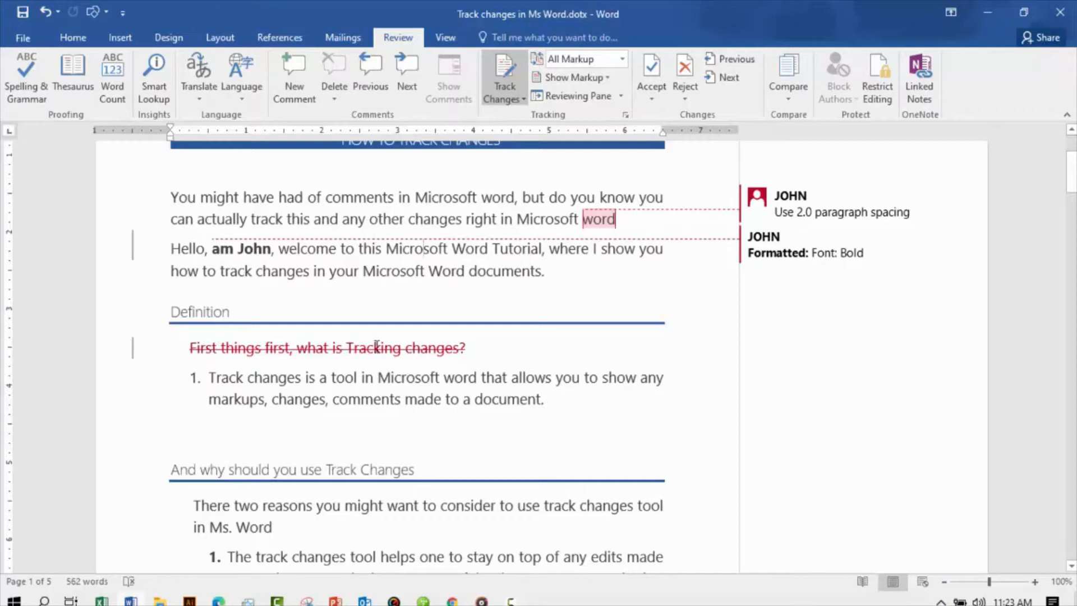
scroll(391, 336, "up", 2)
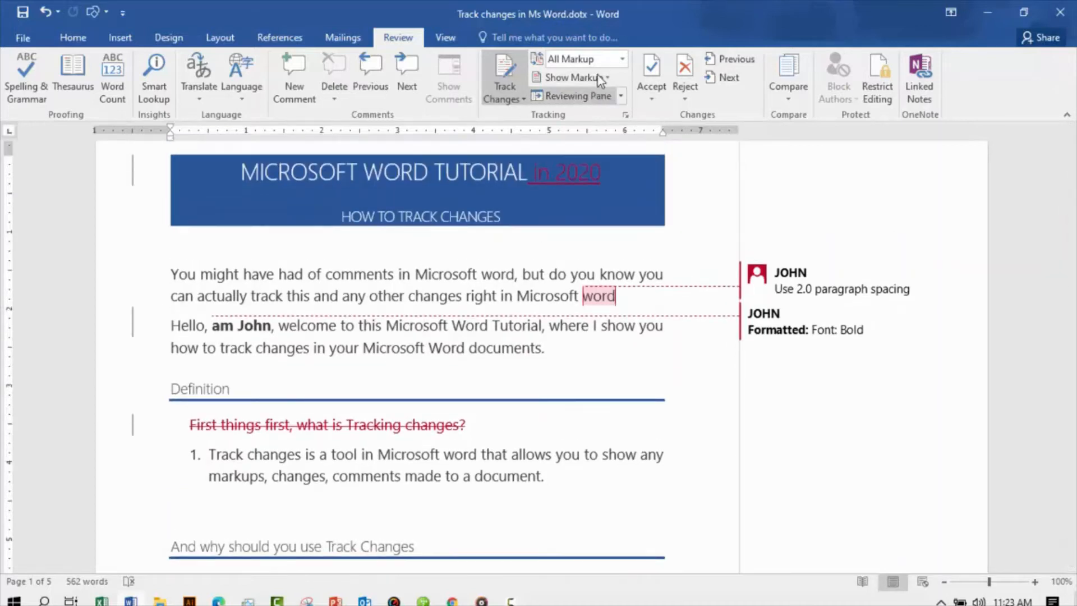
- Show the document briefly in Simple Markup and return the review display to All Markup
left_click(623, 59)
key("Escape")
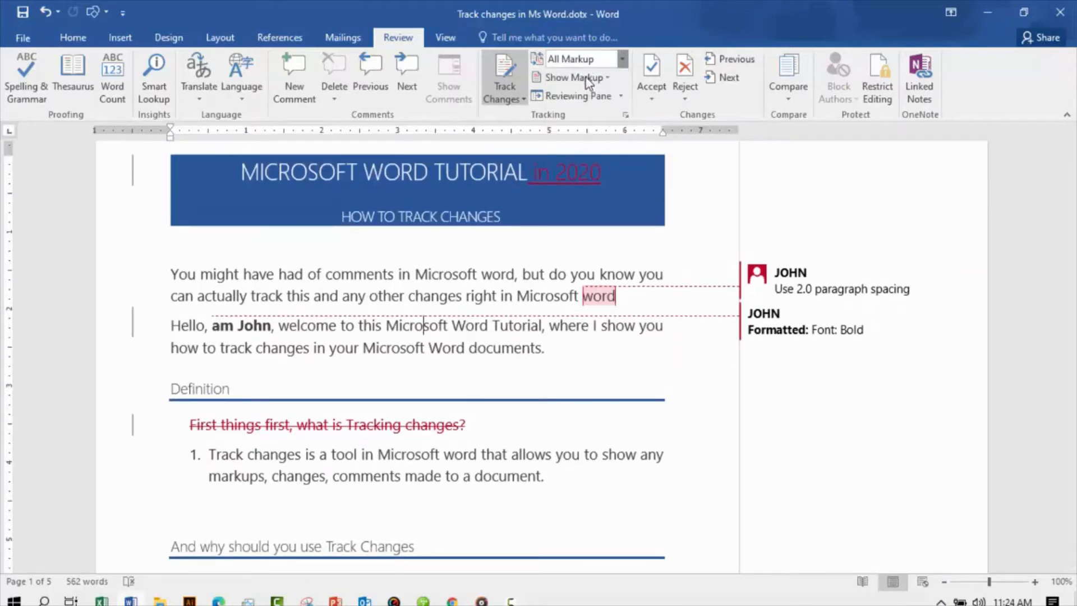
left_click(623, 59)
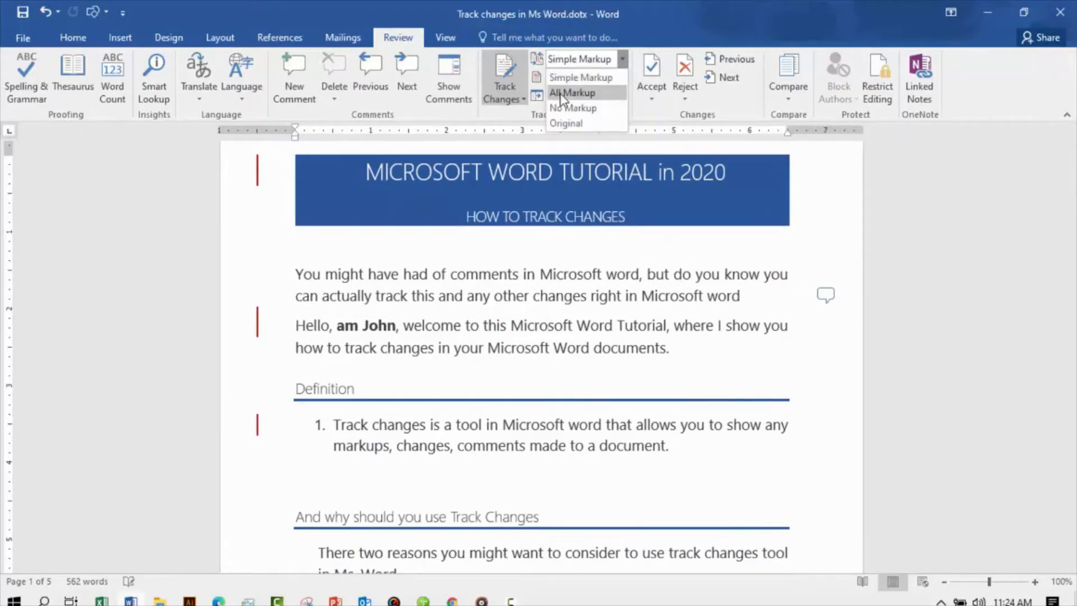
left_click(569, 93)
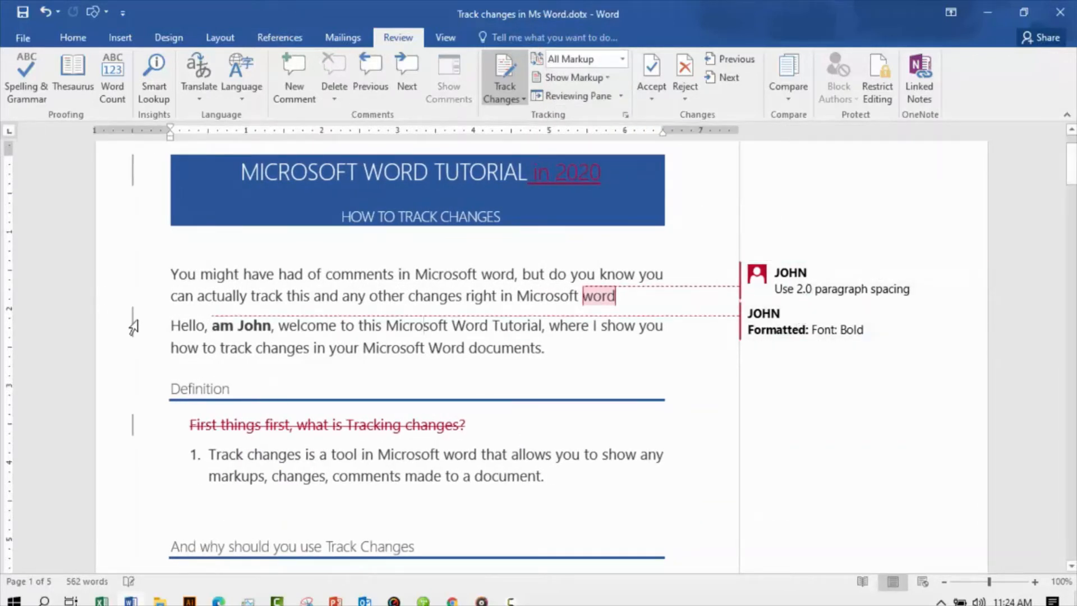
- Toggle repeatedly between All Markup and Simple Markup using the change bar beside the title, ending in Simple Markup
scroll(140, 292, "up", 3)
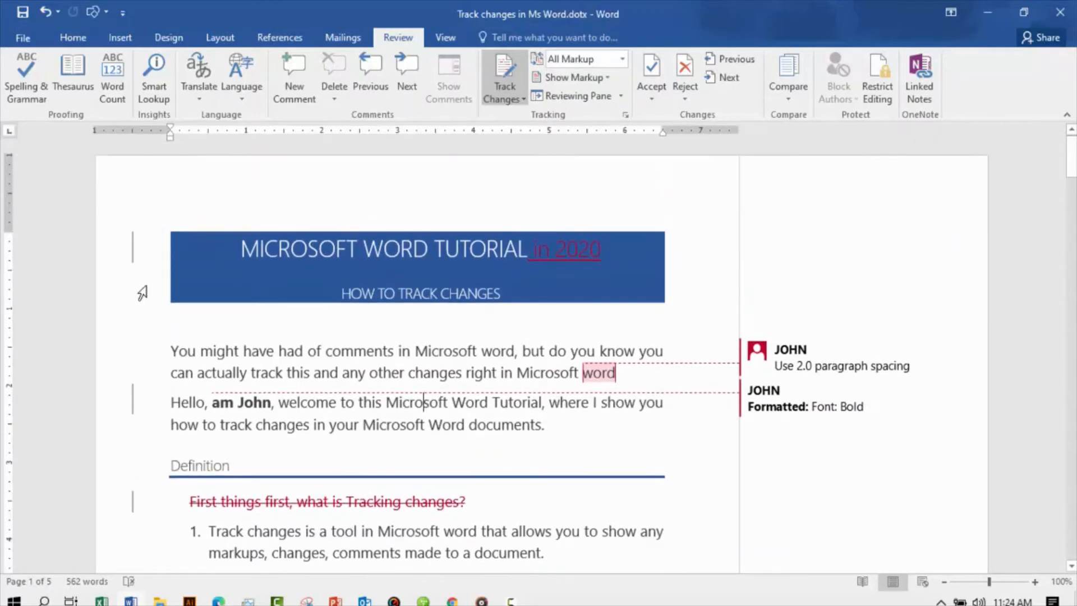
left_click(136, 254)
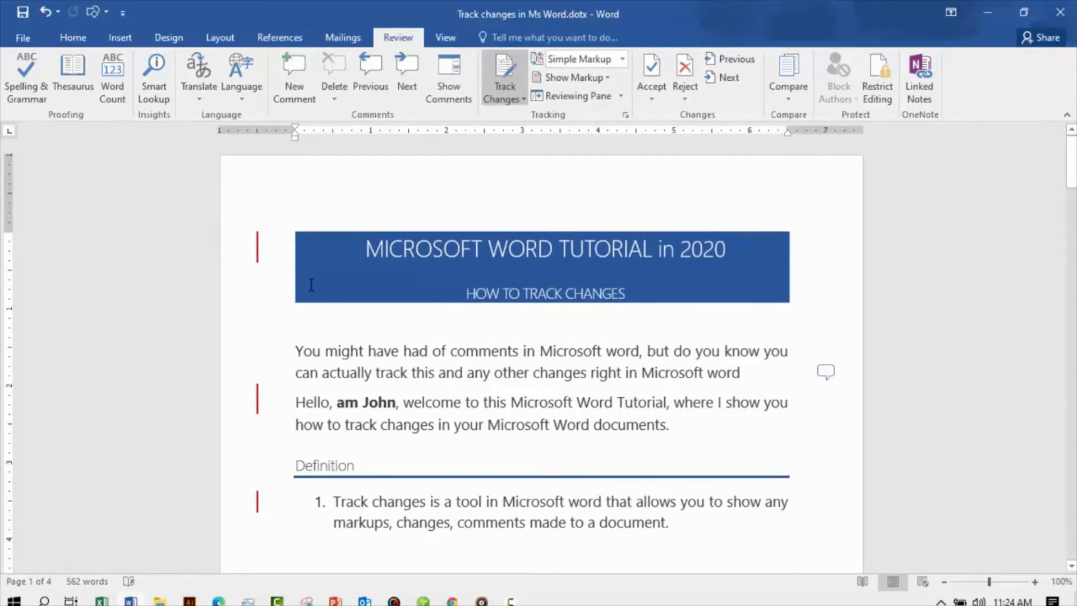
left_click(258, 257)
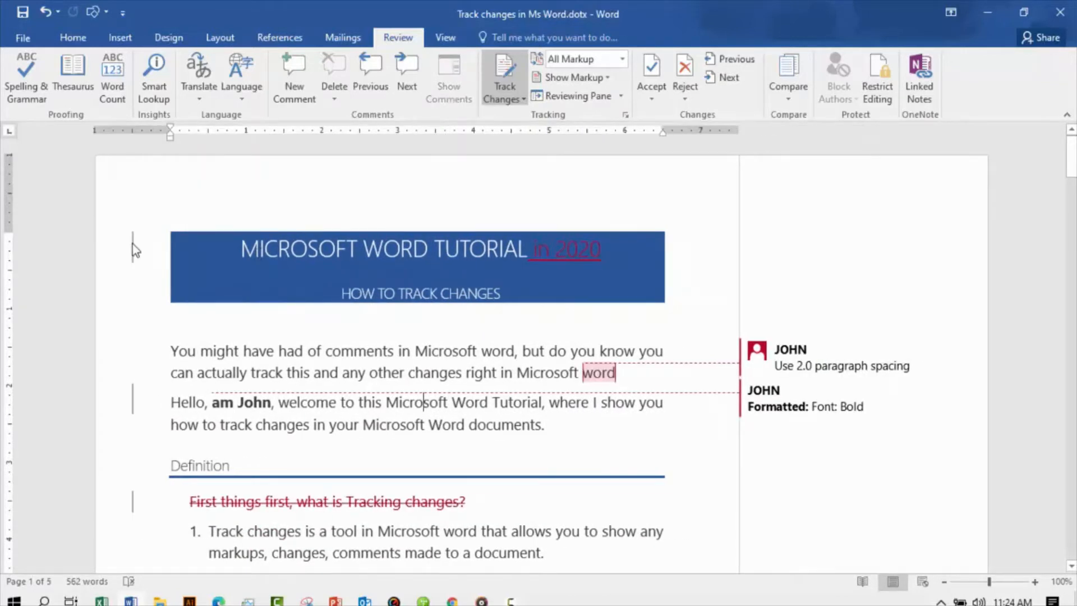
left_click(133, 245)
left_click(259, 257)
left_click(133, 248)
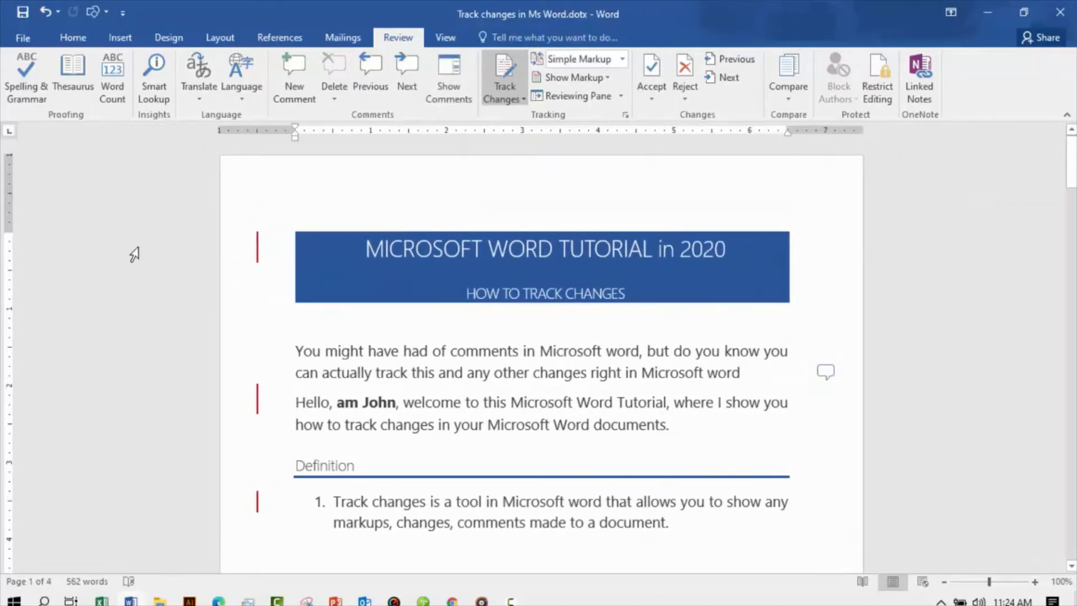
- Compare the two views again by choosing All Markup and returning to Simple Markup in the review display options
left_click(614, 59)
left_click(572, 91)
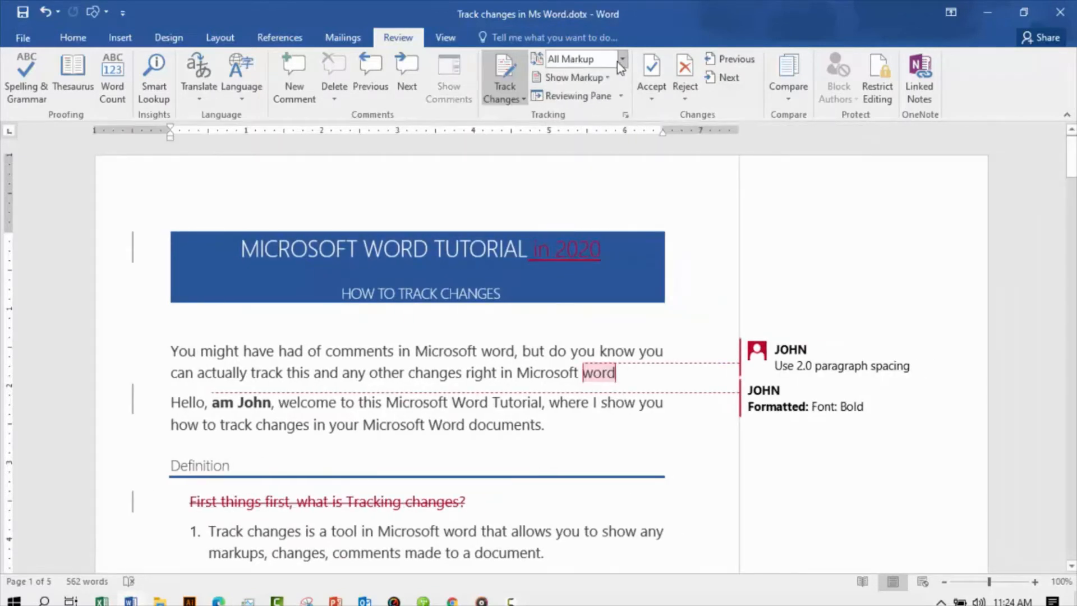
left_click(620, 58)
left_click(574, 76)
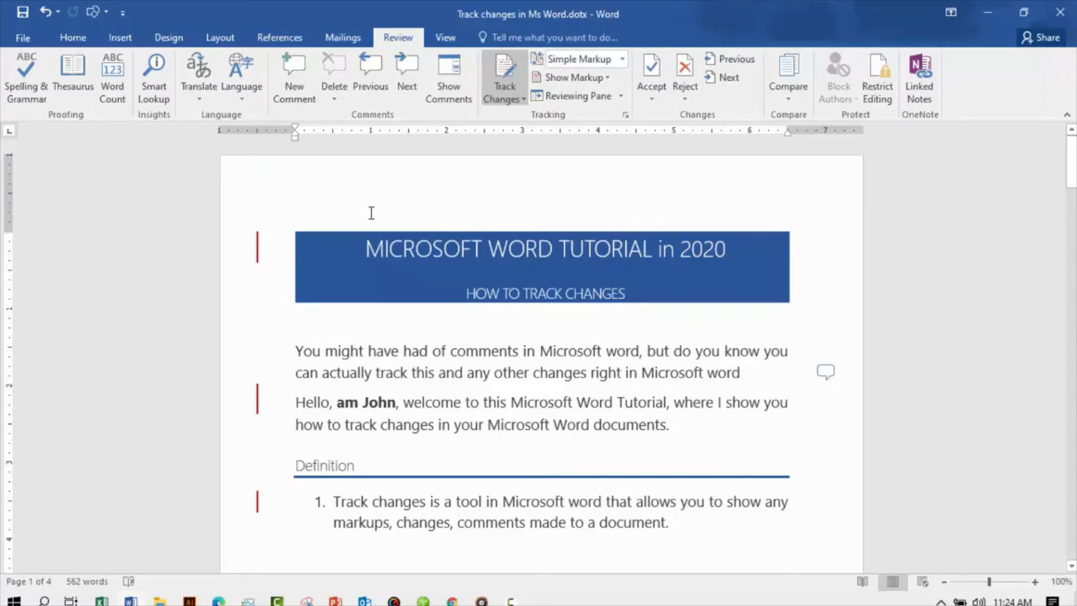
- Show the document in No Markup, followed by Original, to compare it with and without the tracked edits
left_click(622, 59)
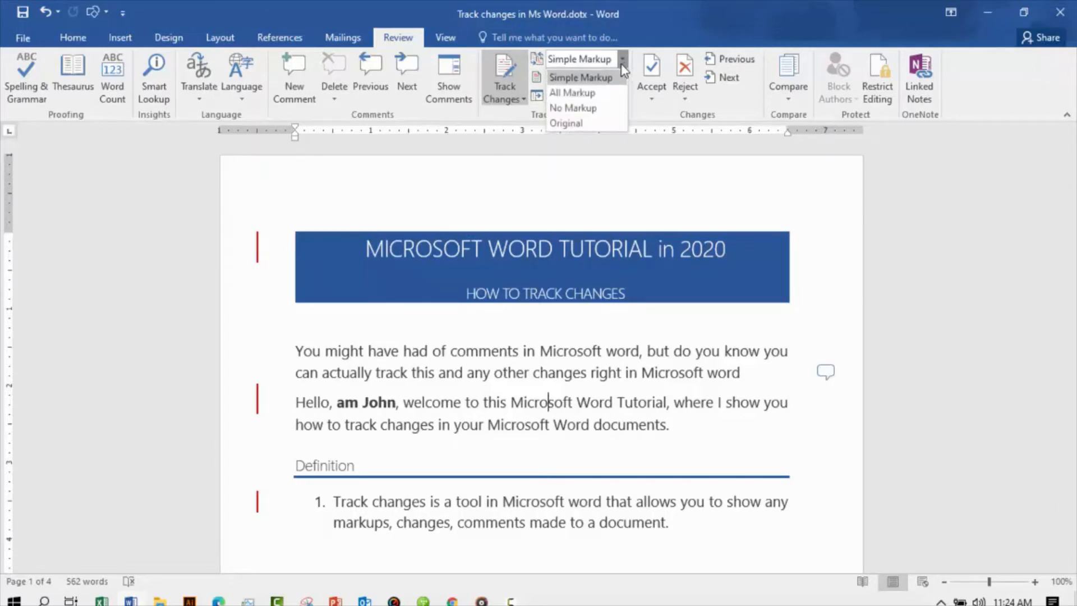
left_click(581, 114)
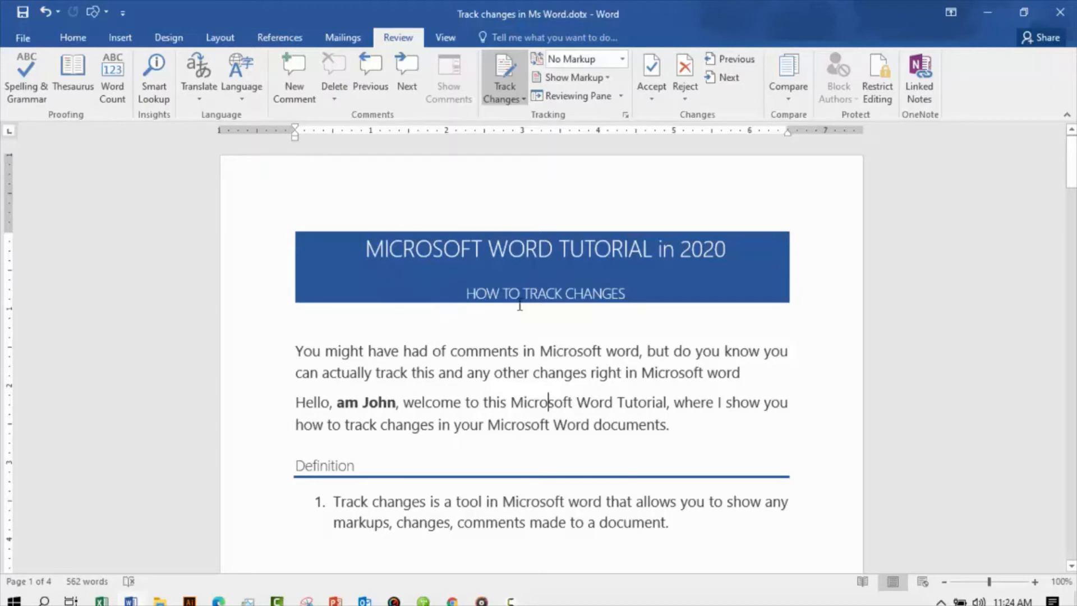
left_click(620, 59)
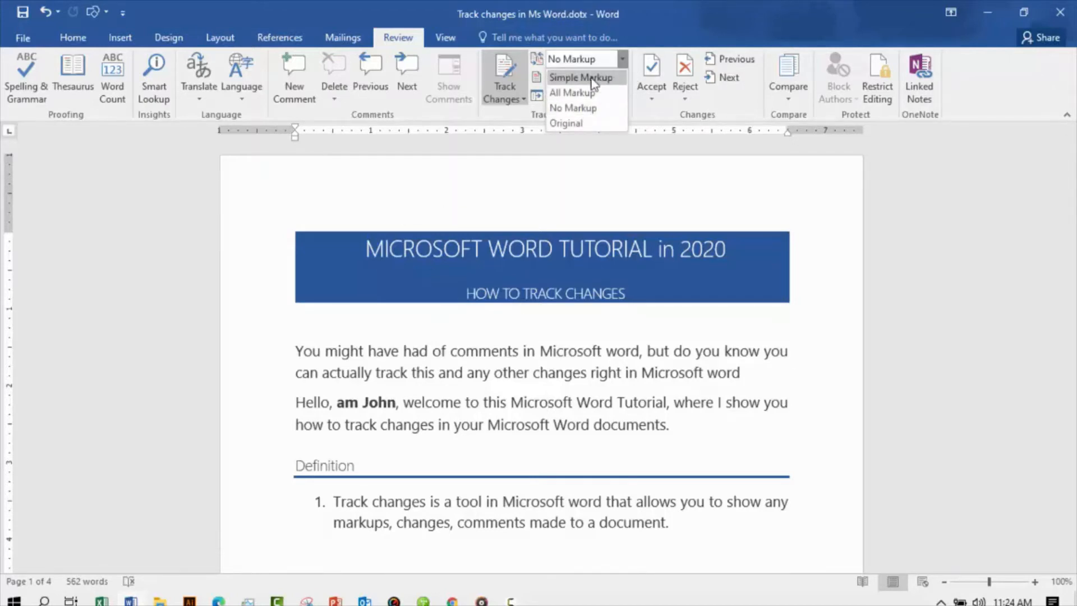
left_click(568, 124)
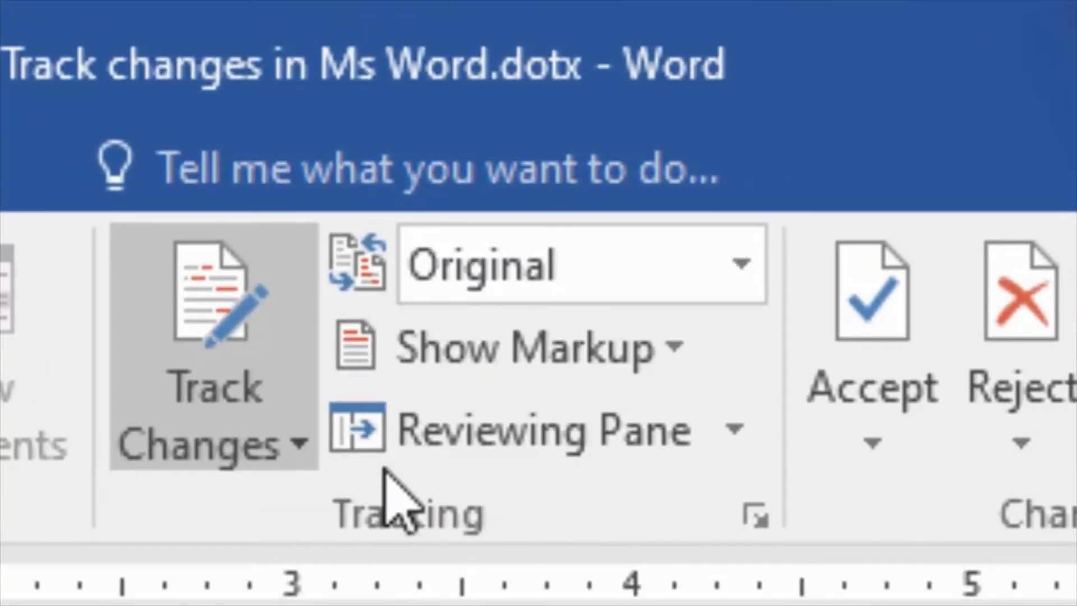
- Open the Reviewing Pane vertically to look over the list of revisions, and close it again
left_click(663, 432)
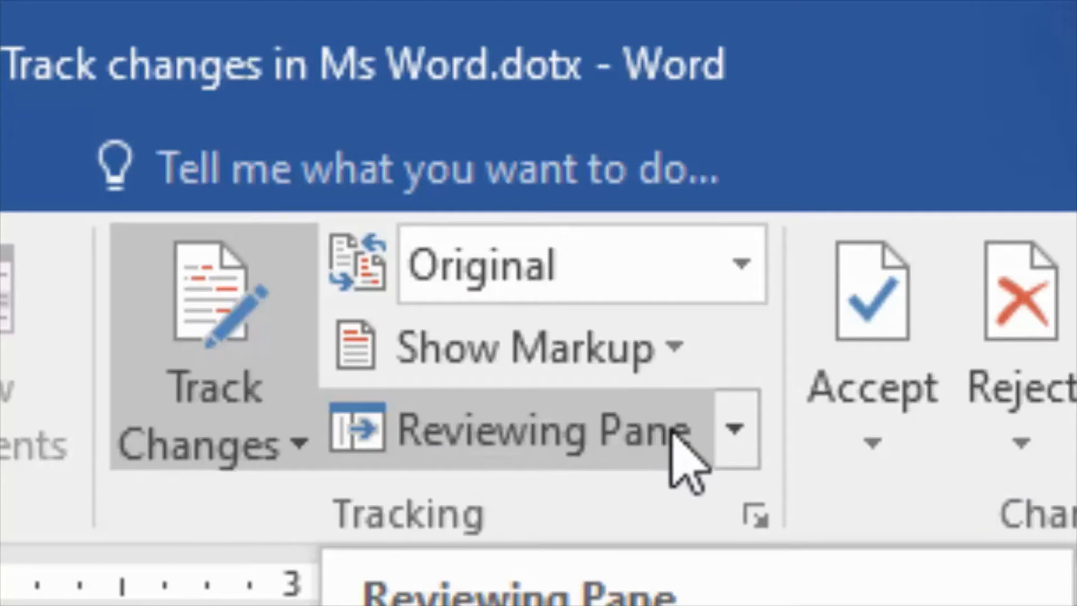
left_click(664, 430)
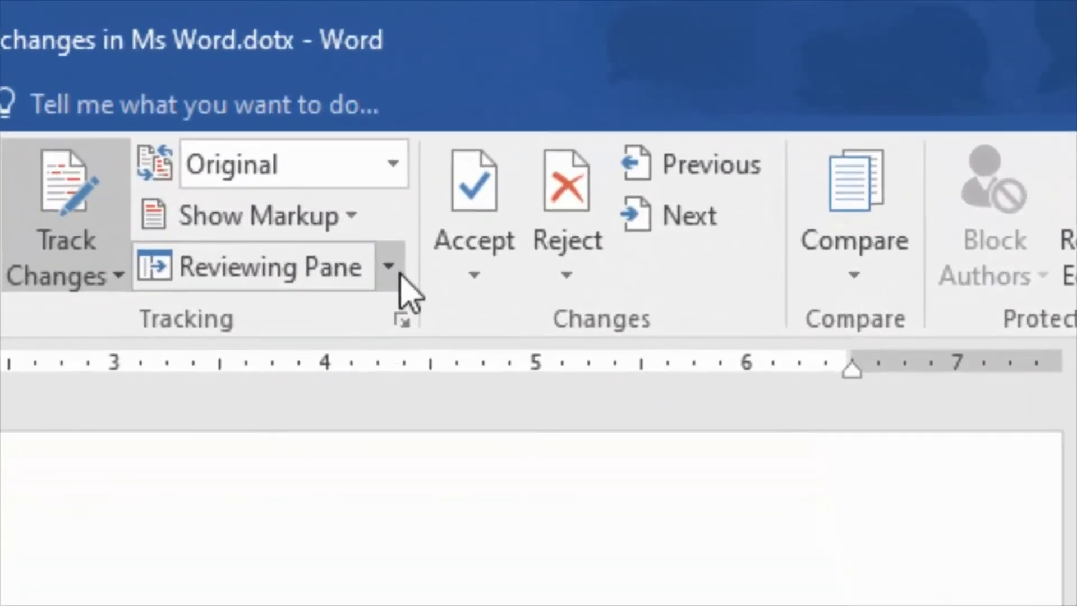
left_click(389, 272)
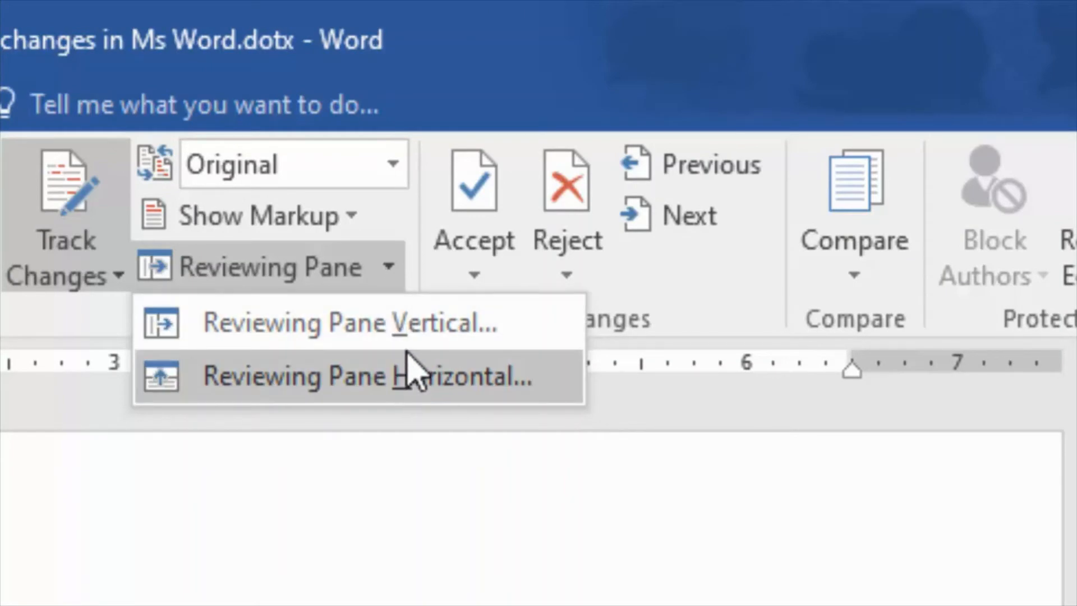
left_click(347, 323)
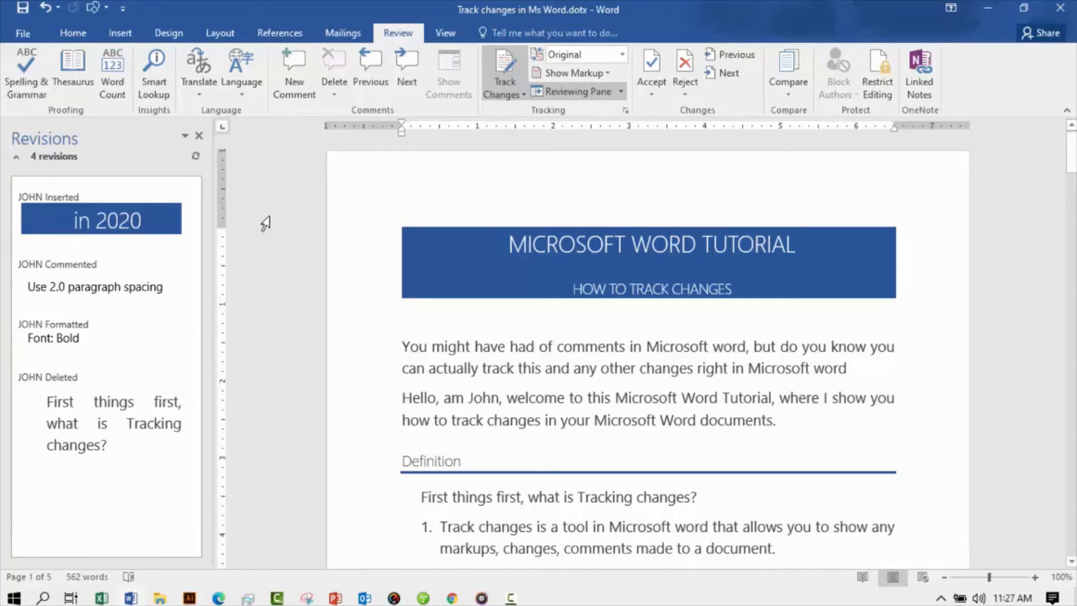
left_click(199, 137)
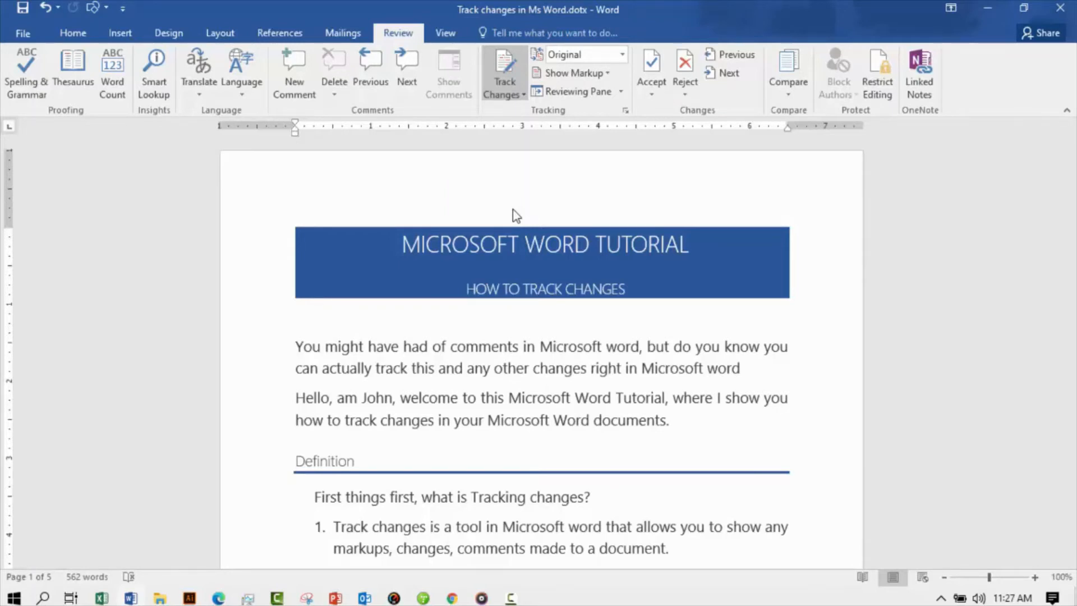
- Set the review display to All Markup and point out the inserted "in 2020" in the title by selecting it briefly
left_click(622, 55)
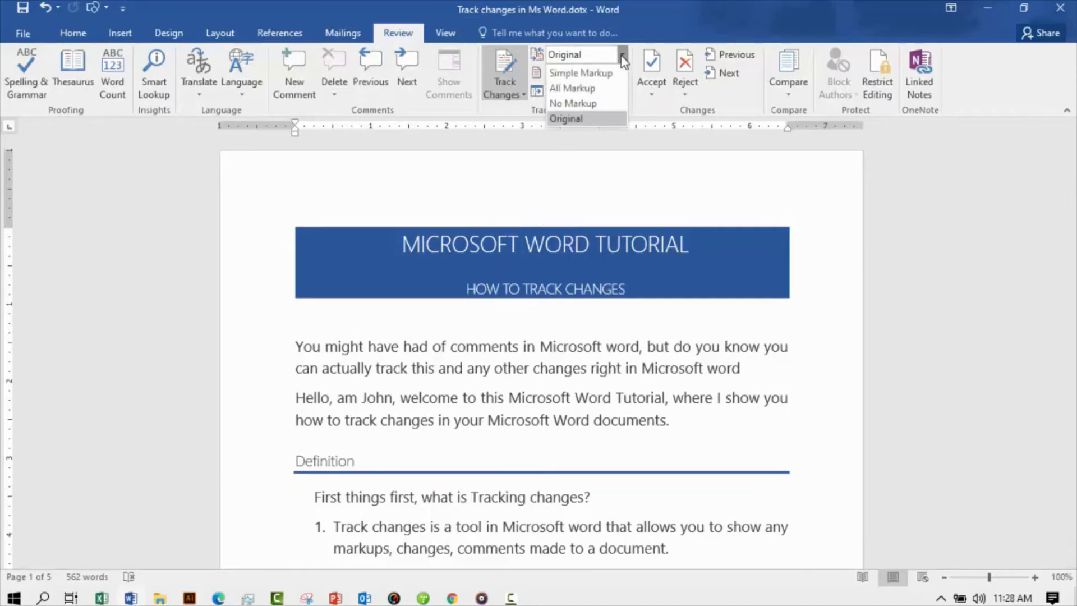
left_click(575, 89)
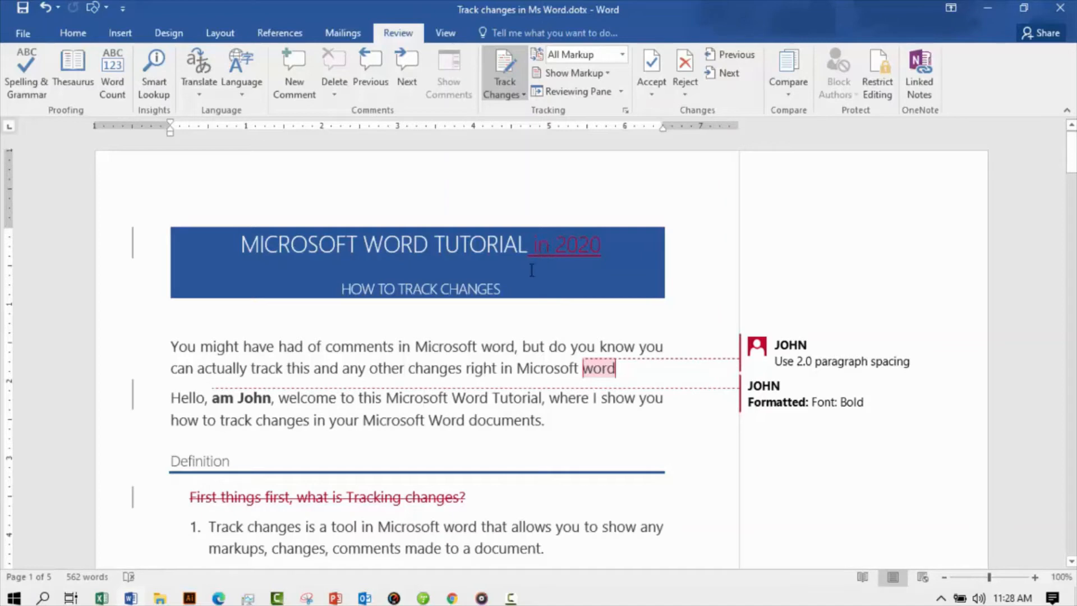
mouse_move(535, 247)
left_click(535, 247)
left_click_drag(535, 247, 600, 247)
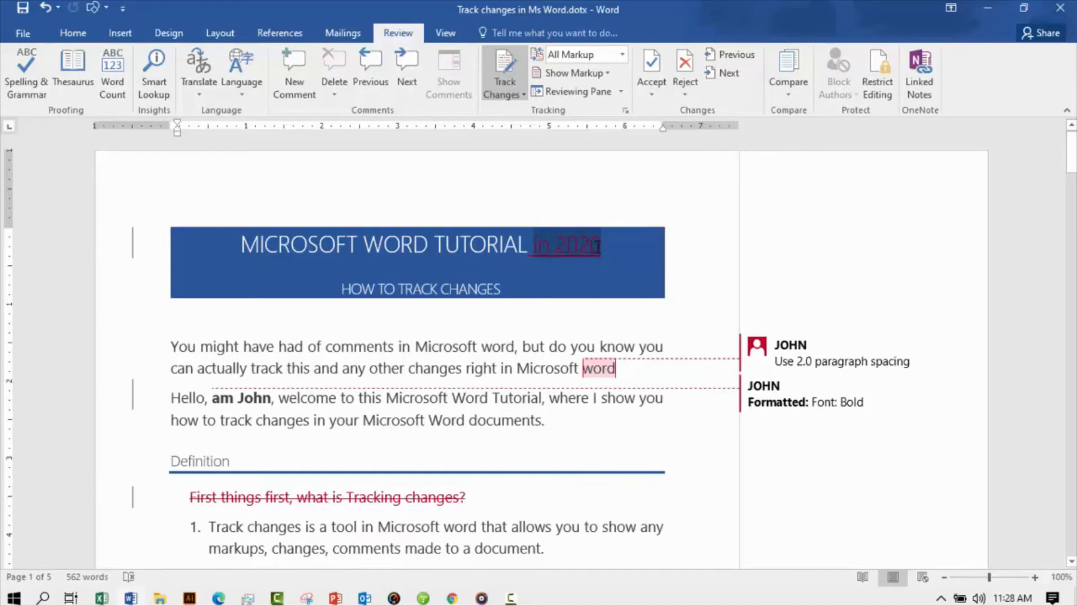
left_click(552, 202)
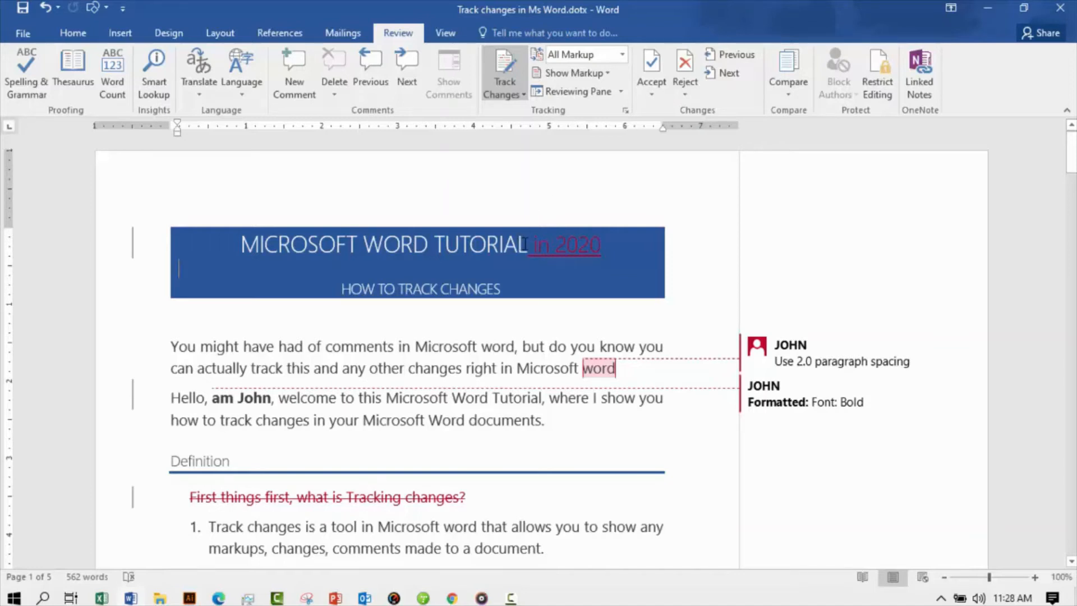
- Accept the tracked insertion "in 2020" in the title and move to the next change
mouse_move(530, 245)
left_click(538, 249)
mouse_move(571, 246)
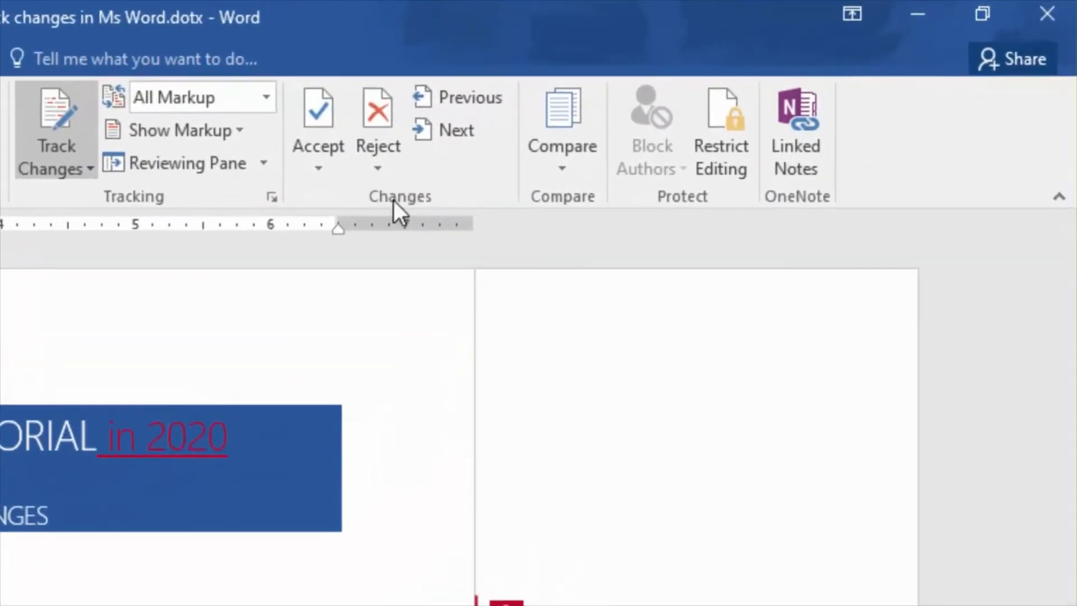
left_click(317, 167)
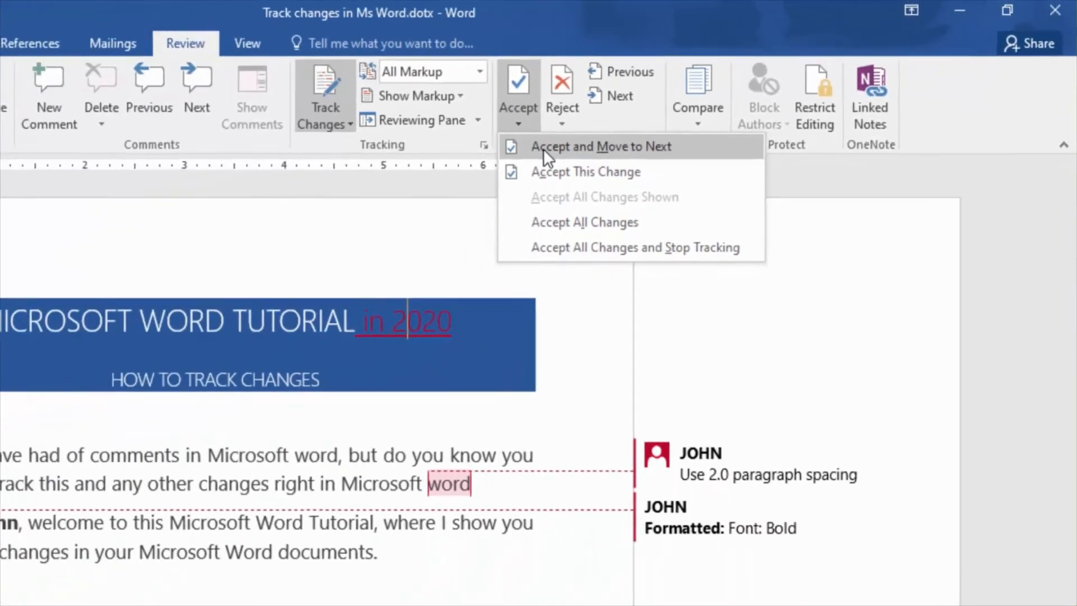
left_click(355, 203)
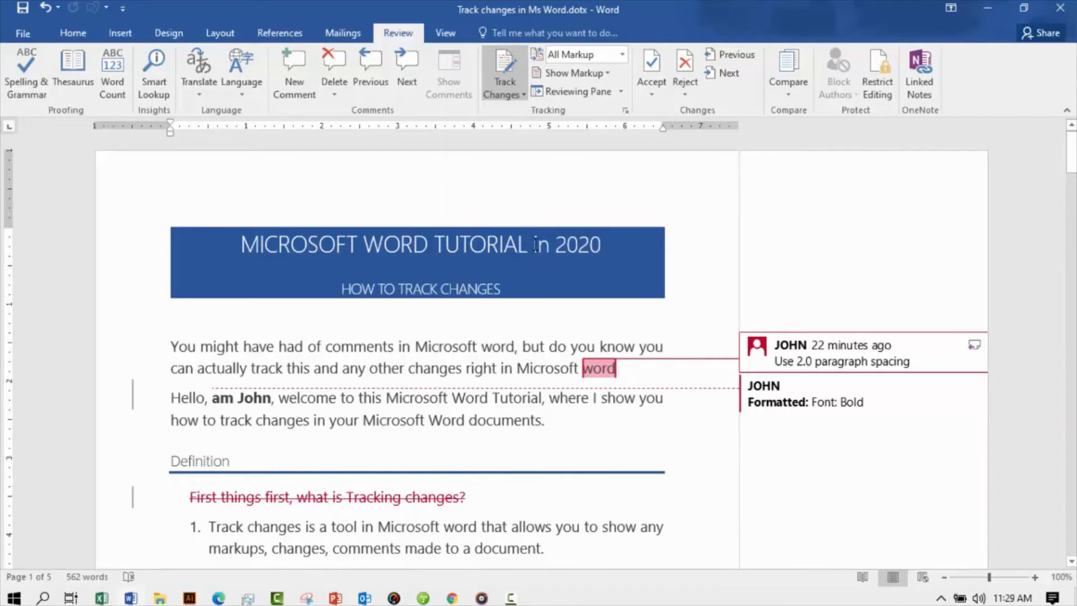
- Look over the options for accepting changes and undo the acceptance of "in 2020" in the title
left_click(653, 96)
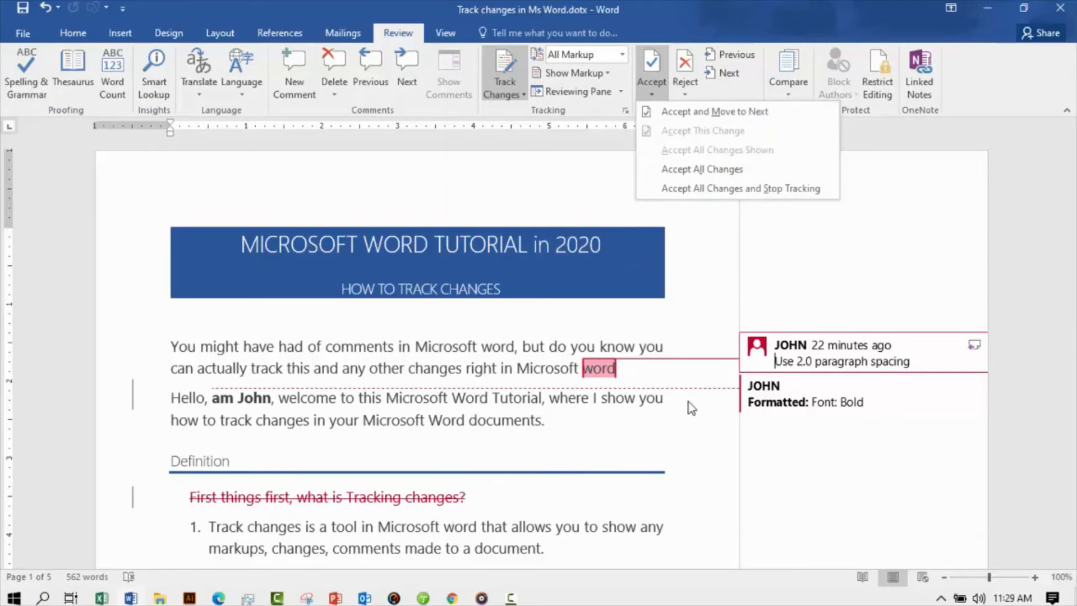
left_click(691, 234)
key("ctrl+z")
left_click(575, 494)
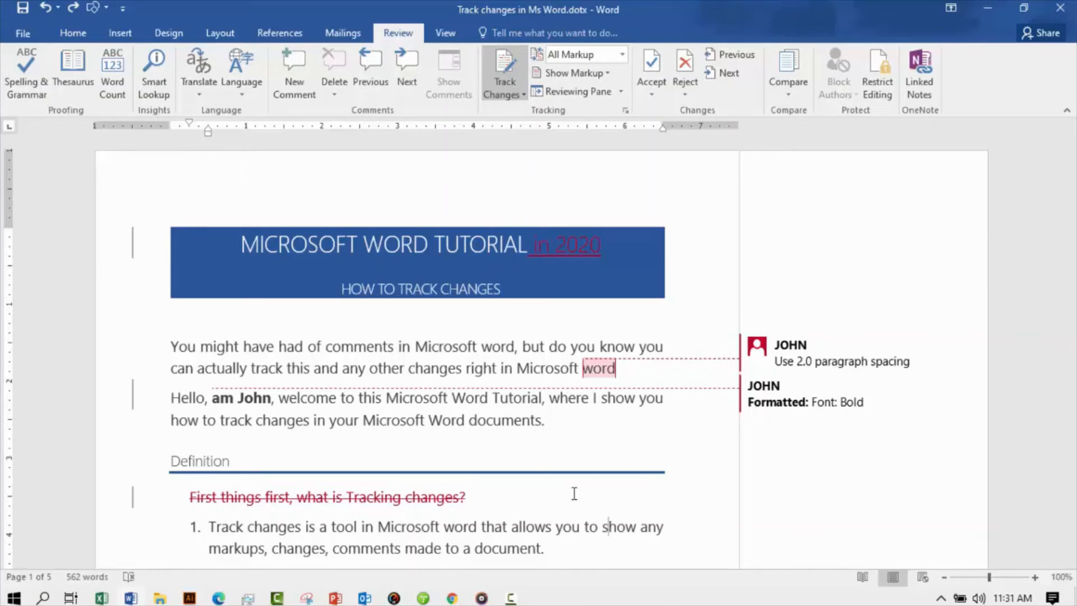
- Reject the tracked deletion of "First things first, what is Tracking changes?" under Definition, and undo the rejection
scroll(482, 420, "down", 2)
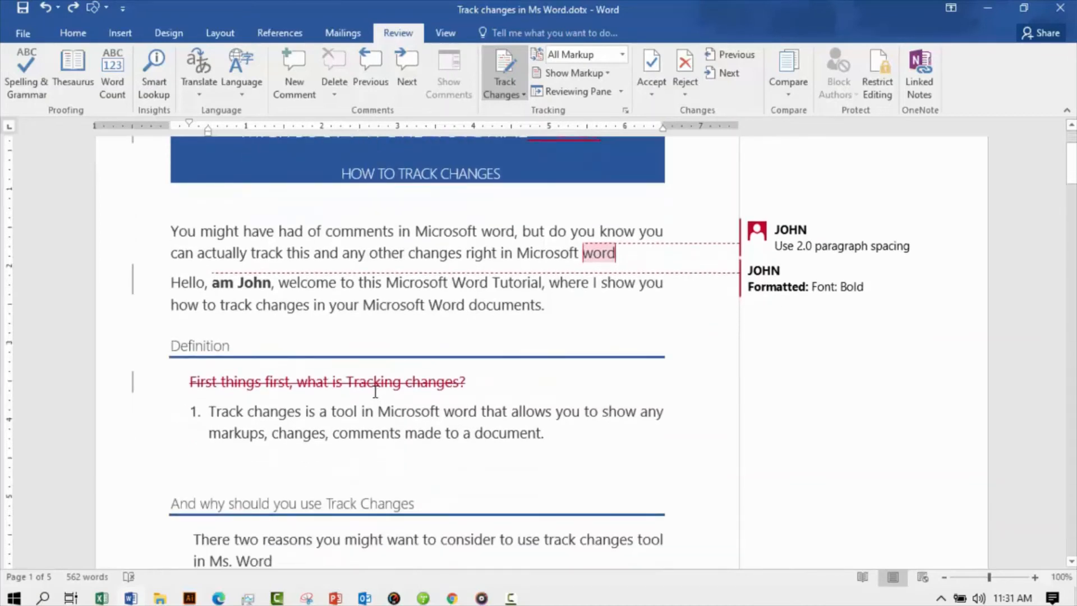
left_click(375, 384)
left_click(684, 96)
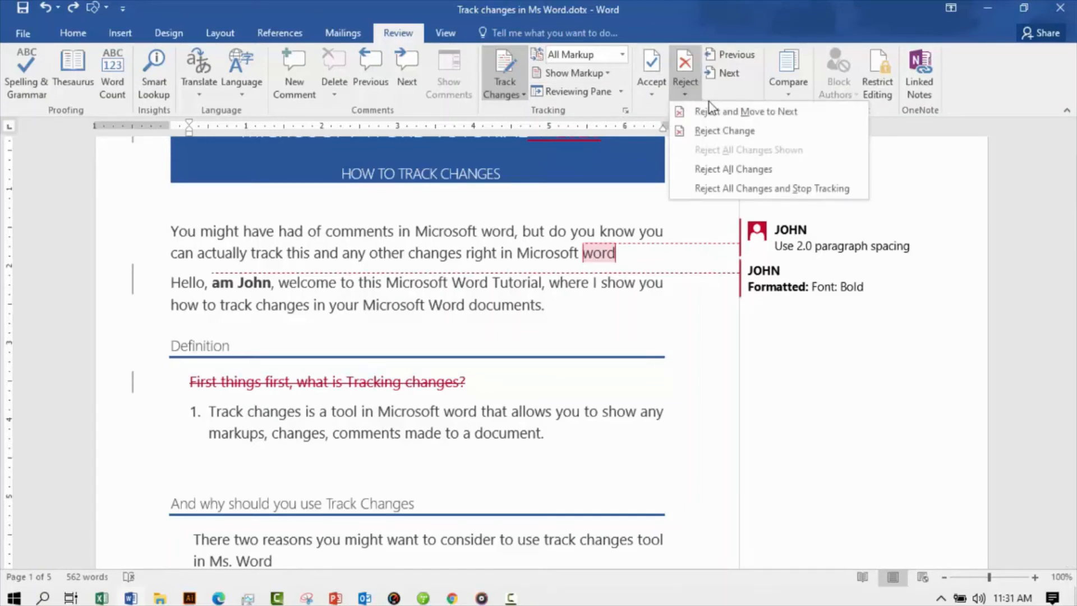
left_click(724, 132)
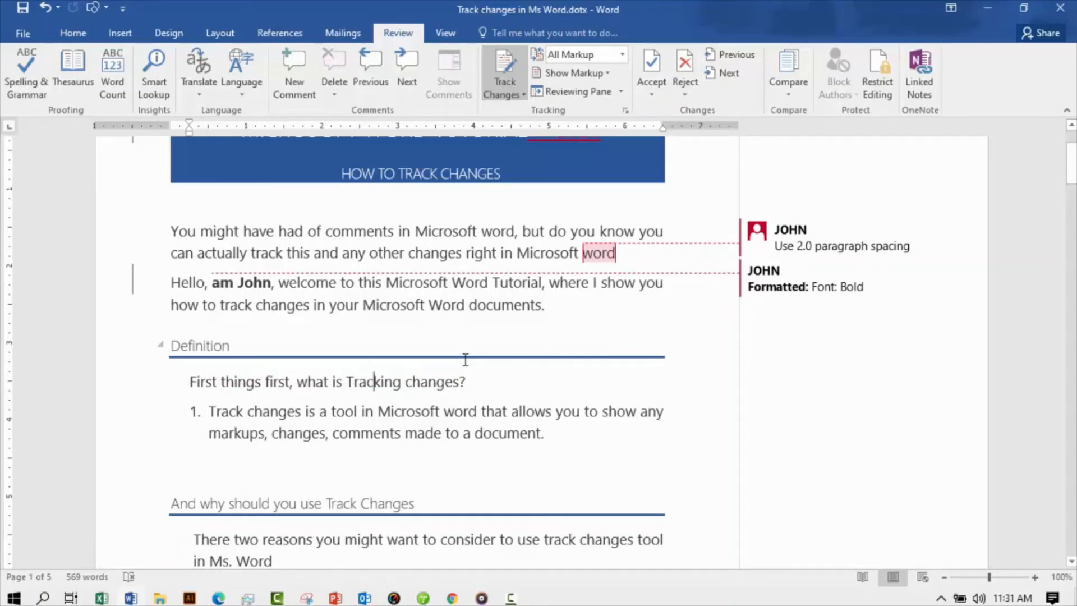
left_click(47, 7)
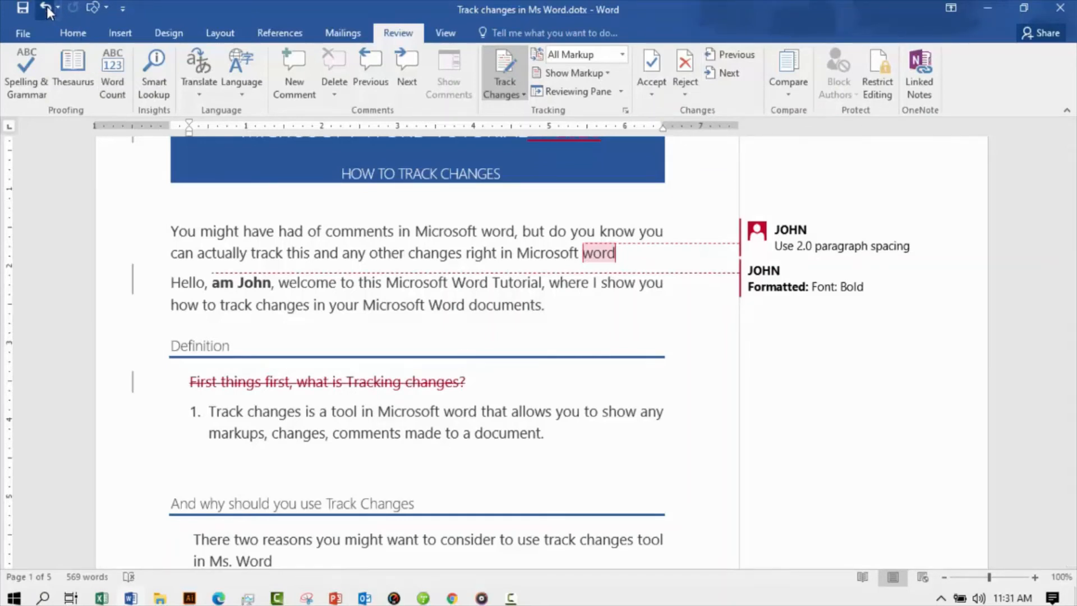
- Accept the tracked deletion of the "First things first" line under Definition, and undo the acceptance
left_click(651, 95)
left_click(668, 137)
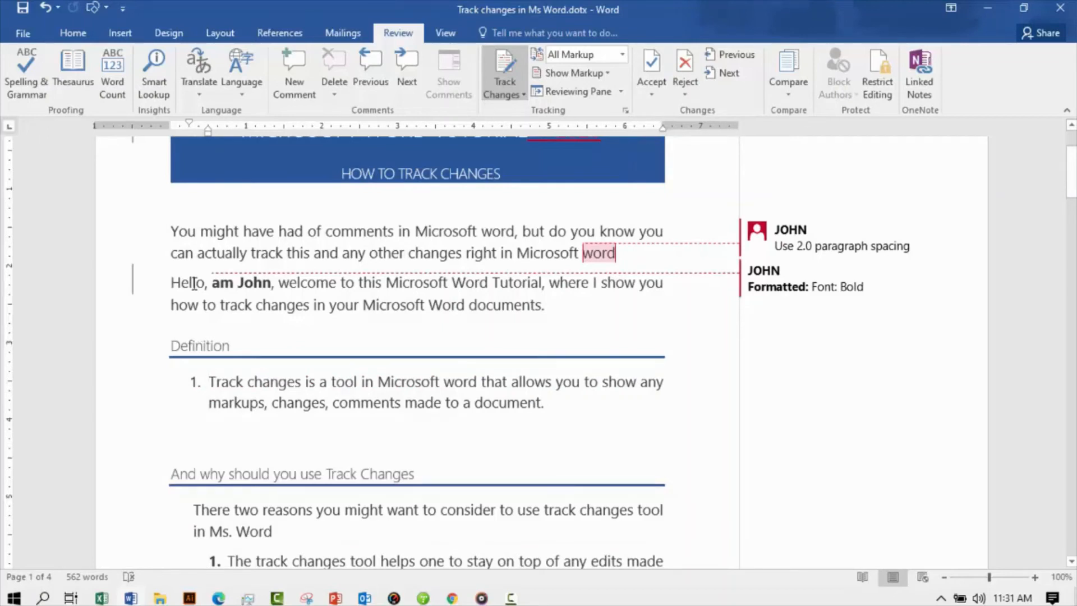
left_click(44, 8)
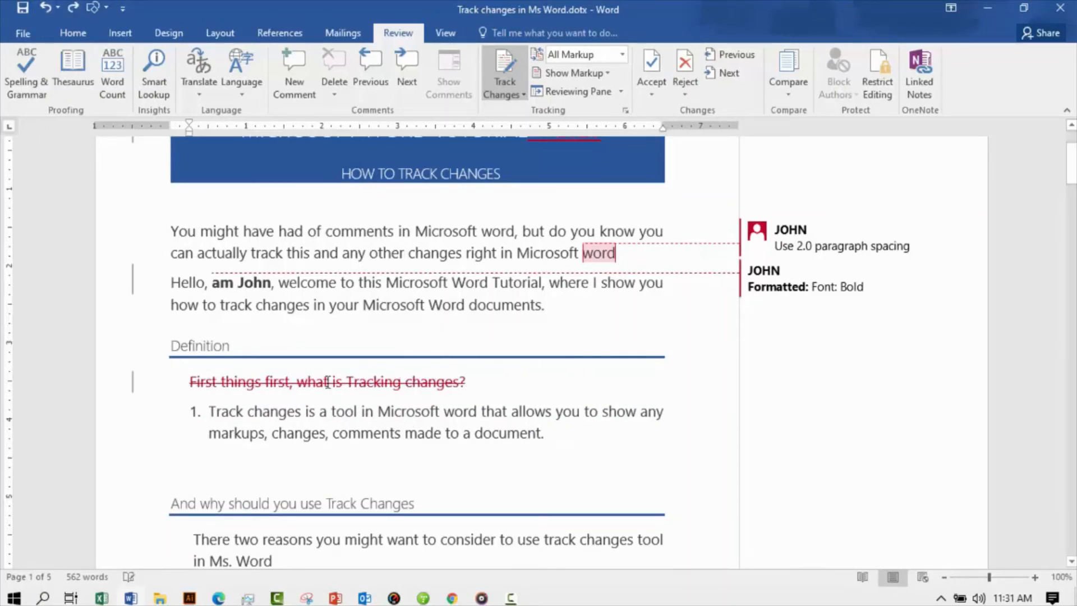
- Reject the tracked deletion so the line "First things first, what is Tracking changes?" is kept under Definition
left_click(685, 93)
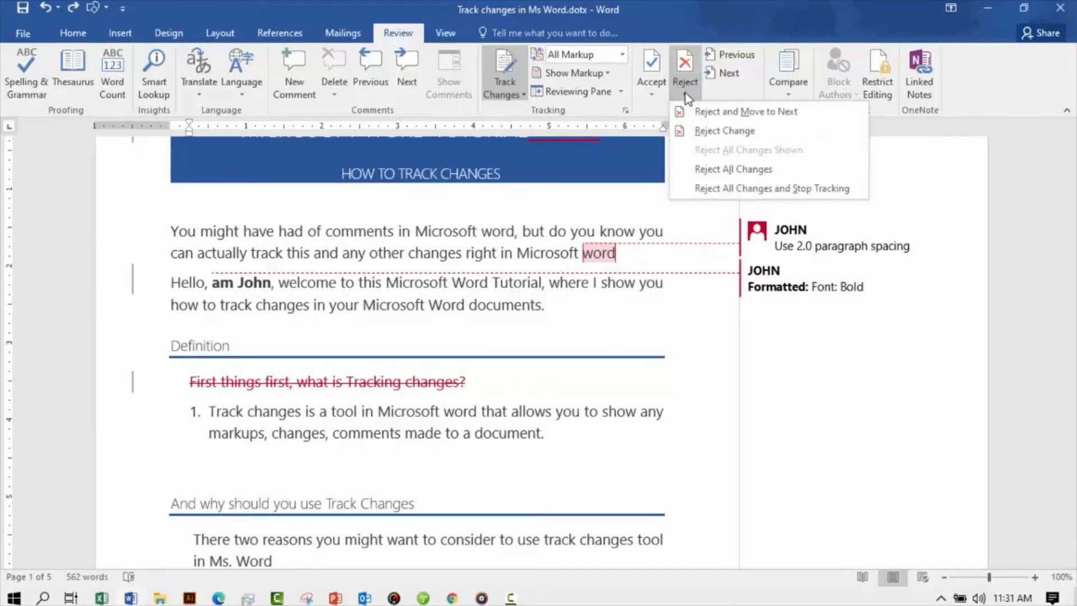
left_click(722, 138)
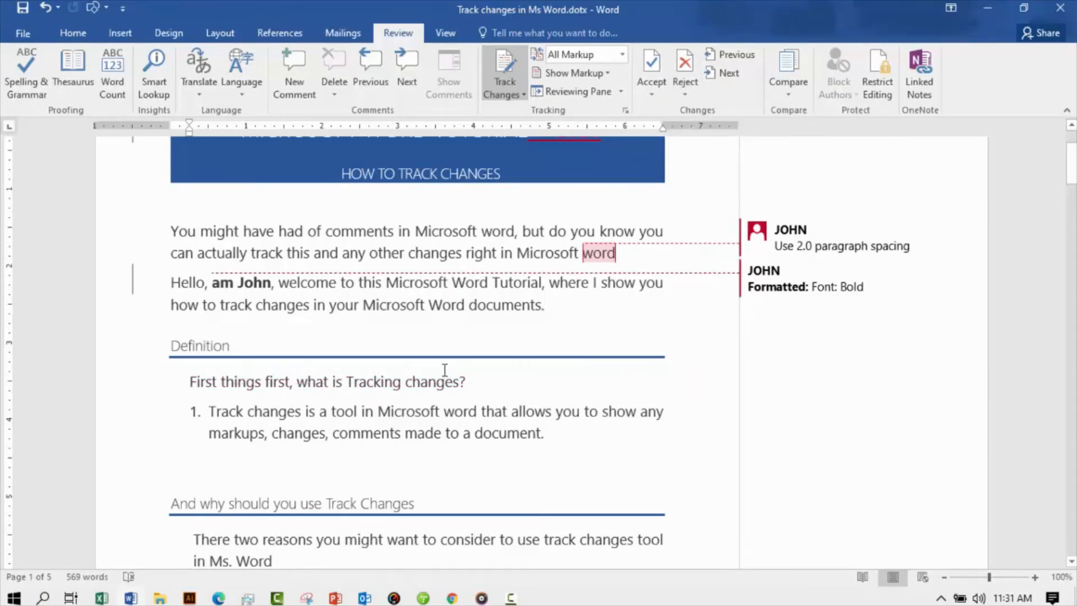
left_click(491, 380)
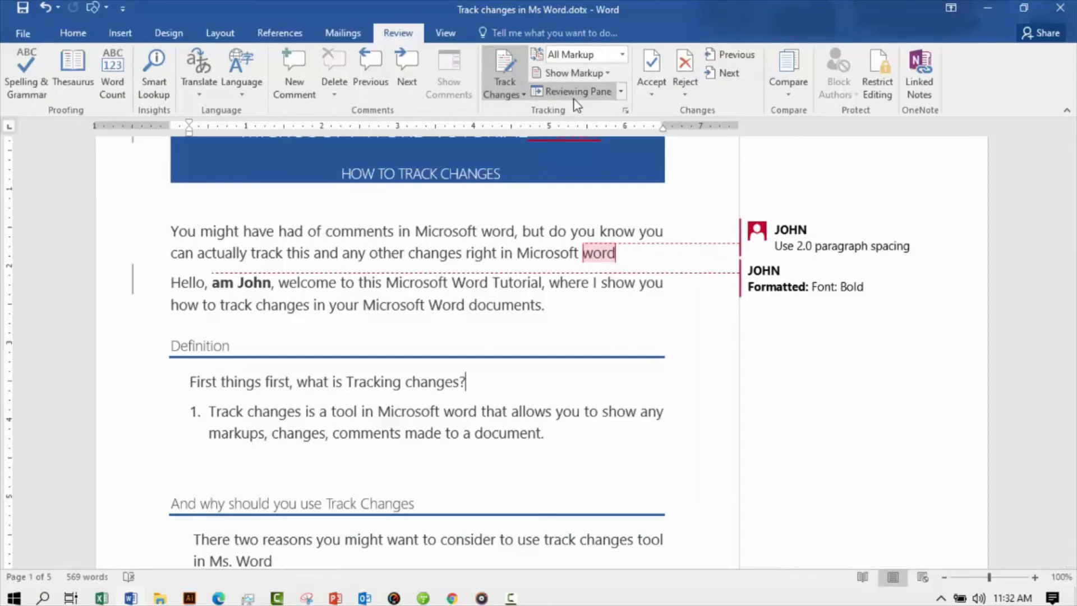
- Open the Reviewing Pane vertically to list the remaining revisions, and look over the options for accepting changes
left_click(621, 91)
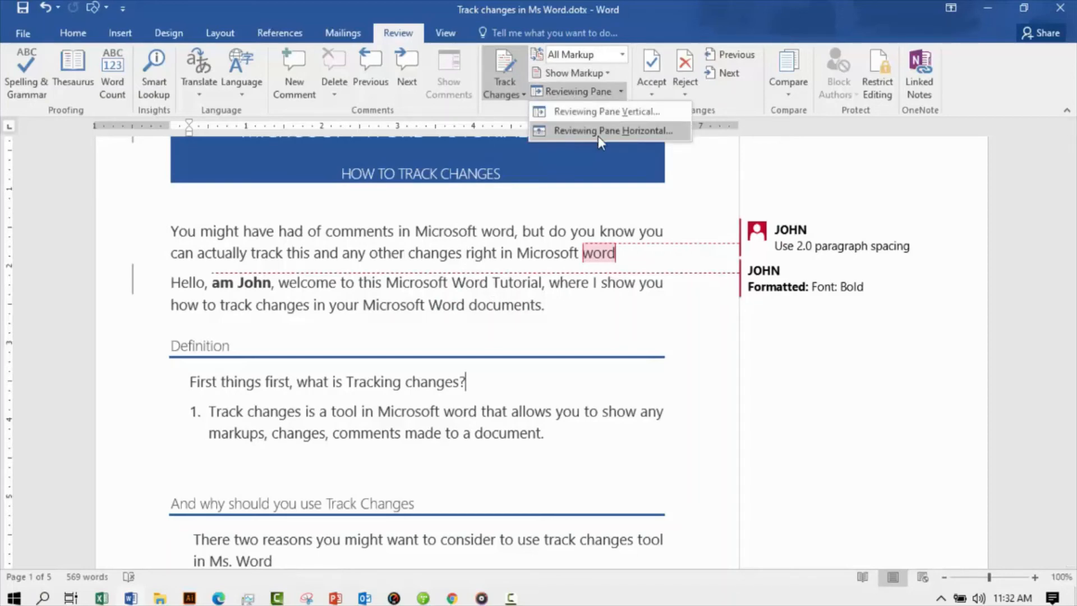
left_click(596, 112)
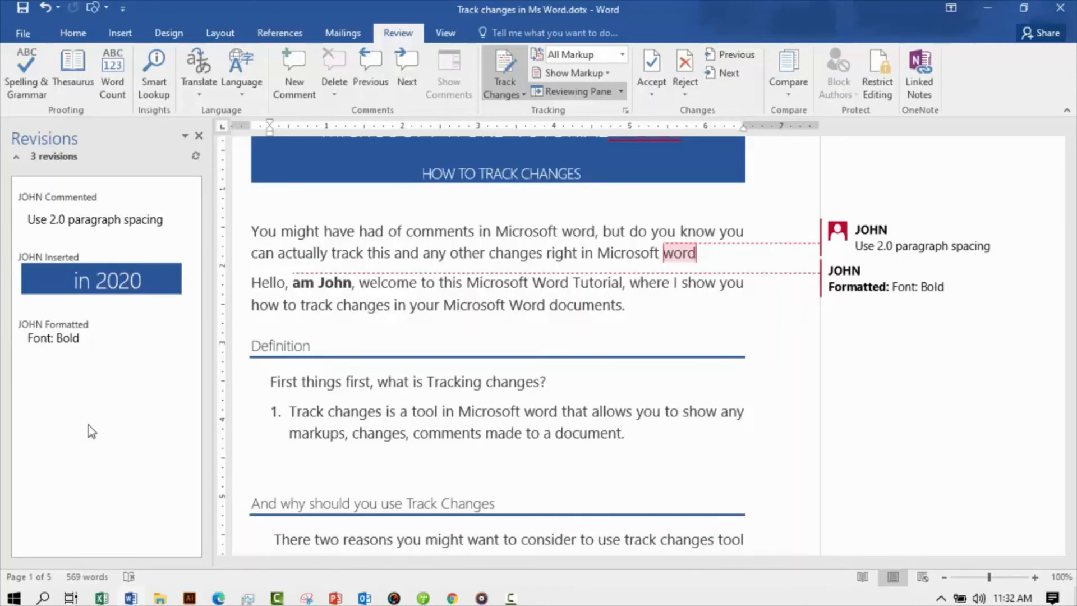
left_click(651, 94)
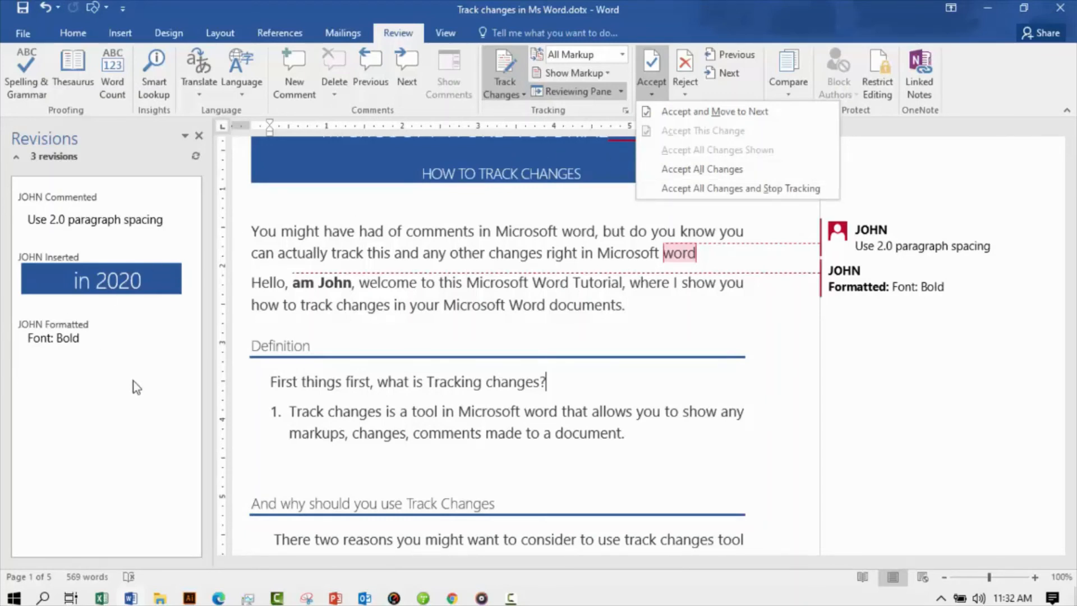
left_click(200, 167)
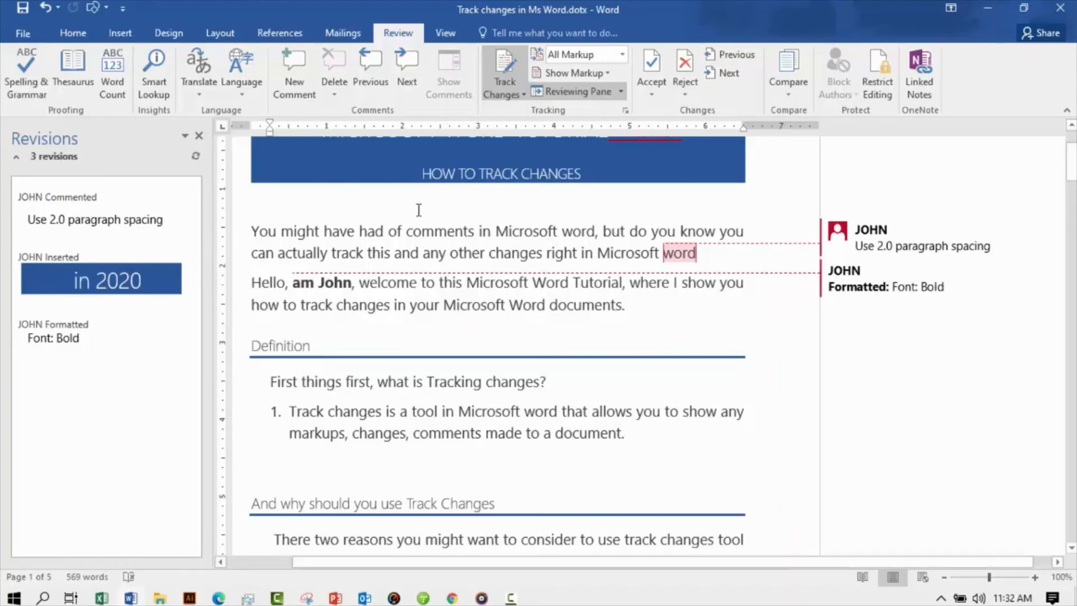
- Look over the options for rejecting changes and accept all tracked changes in the document
left_click(685, 93)
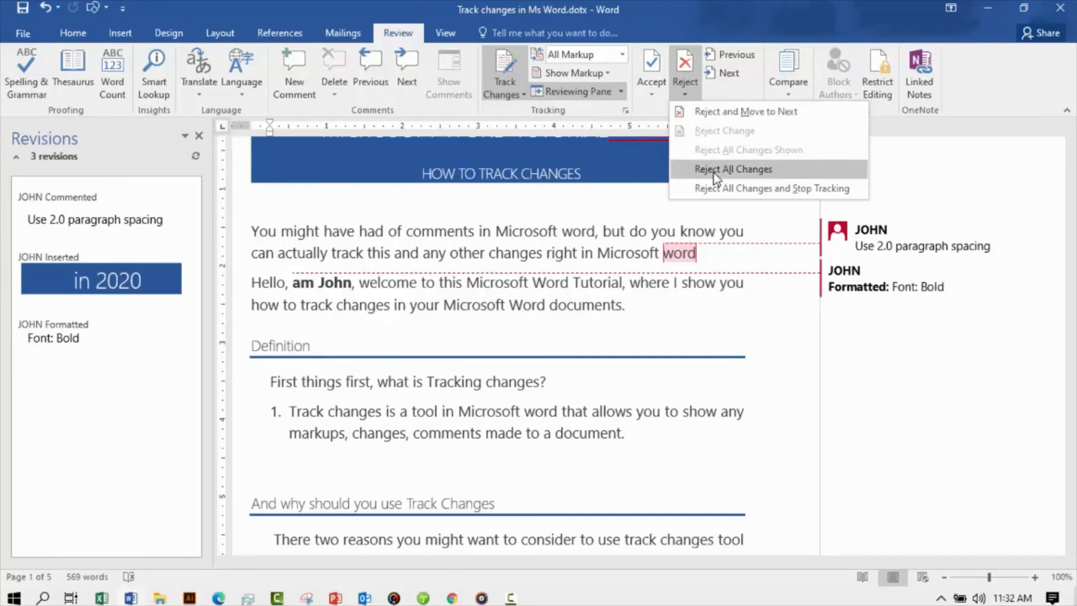
left_click(545, 233)
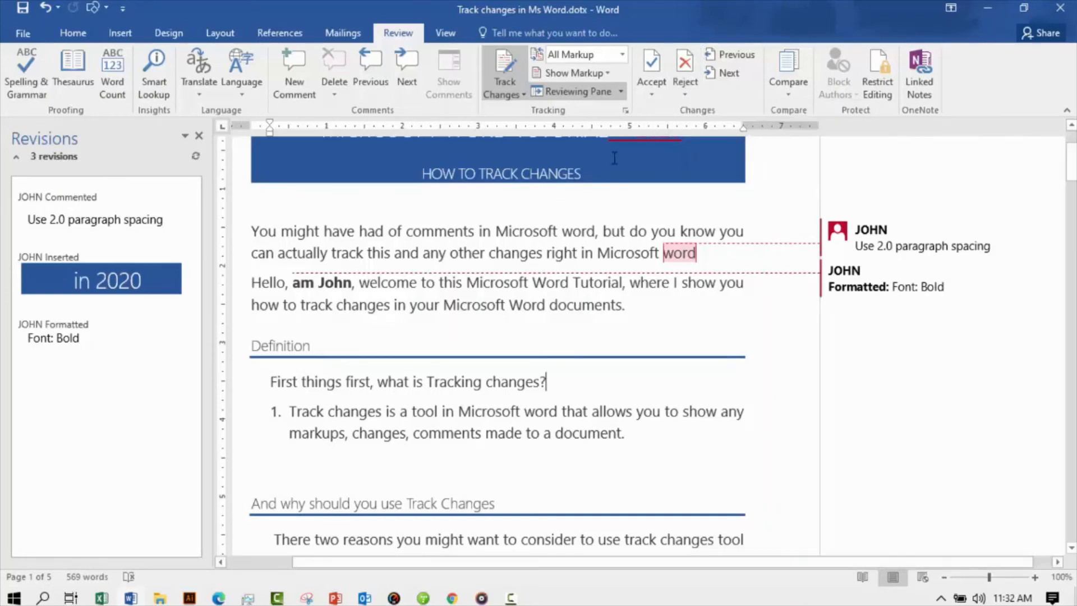
left_click(654, 99)
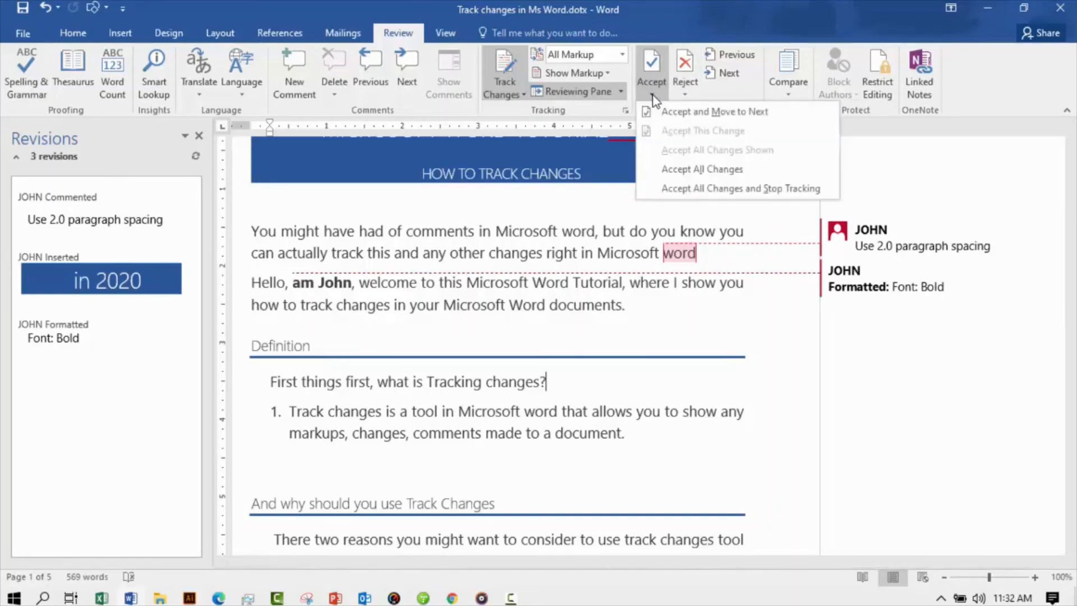
left_click(701, 168)
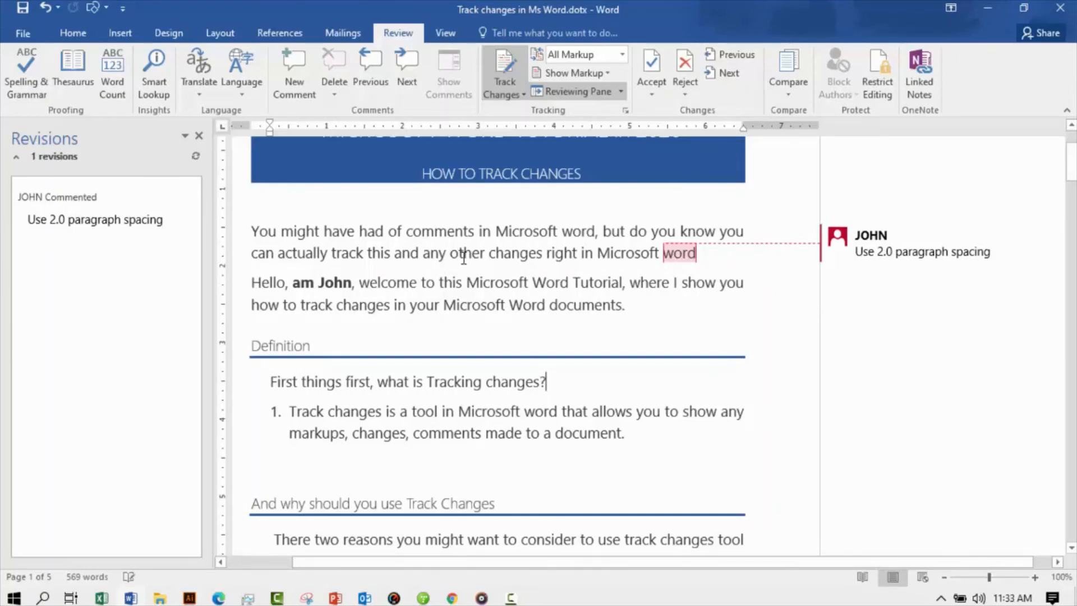
- Delete all comments in the document and close the Reviewing Pane
left_click(732, 254)
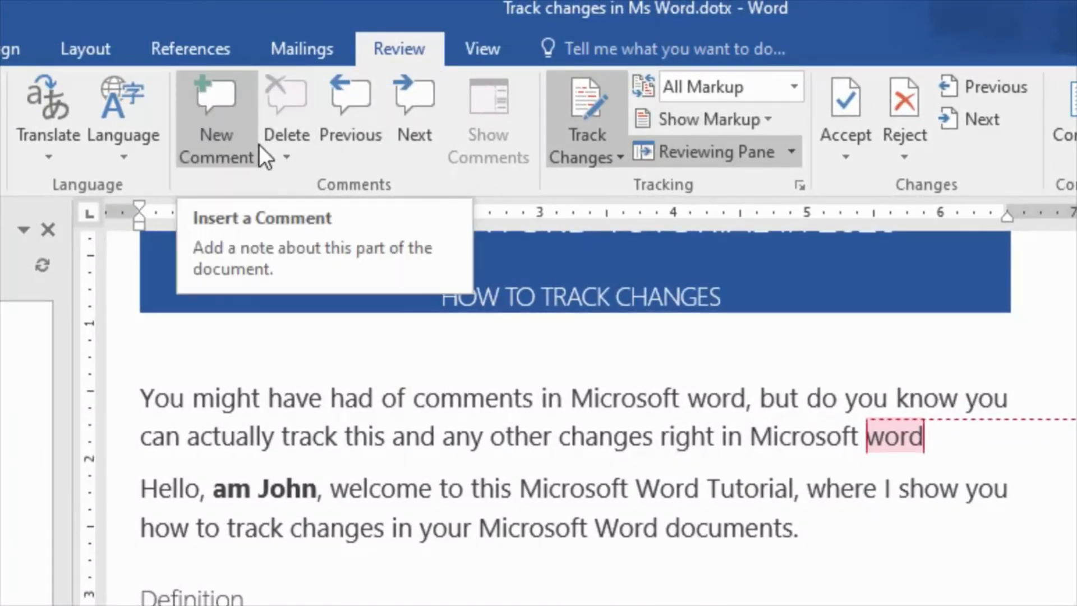
left_click(293, 156)
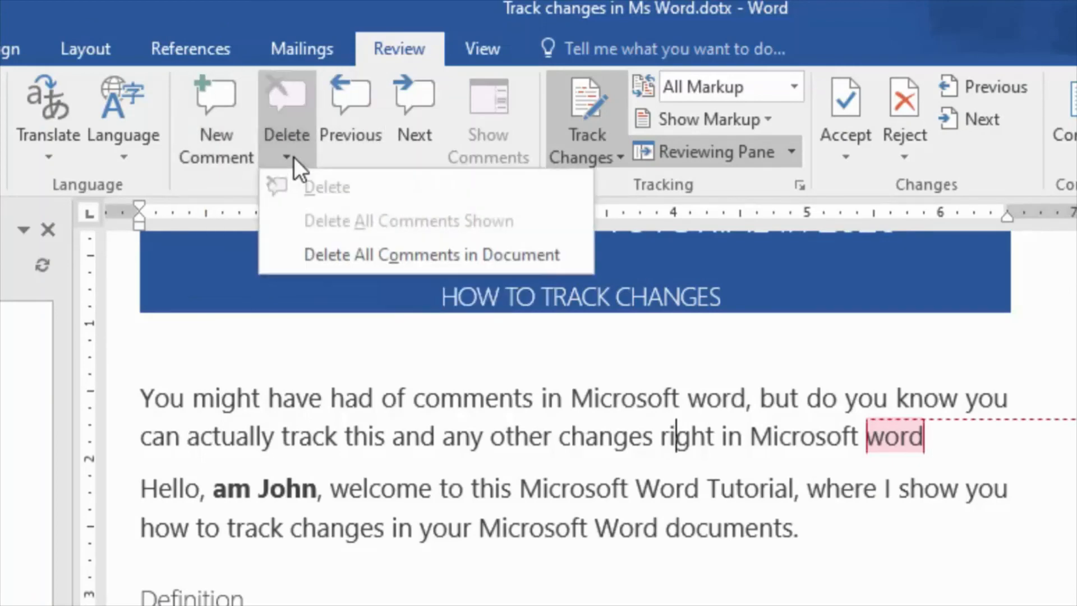
left_click(352, 251)
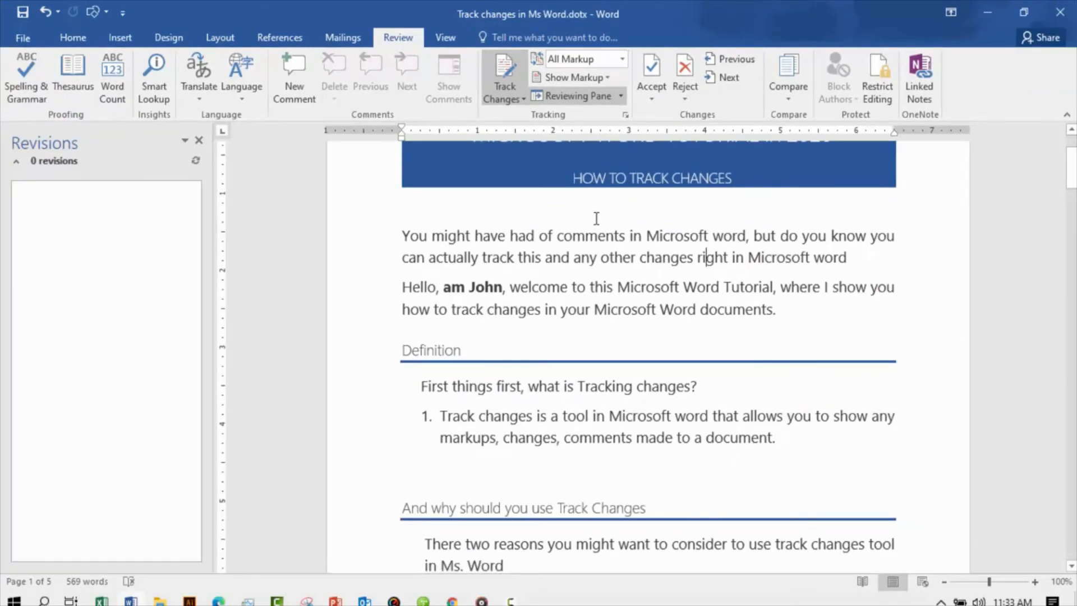
left_click(199, 139)
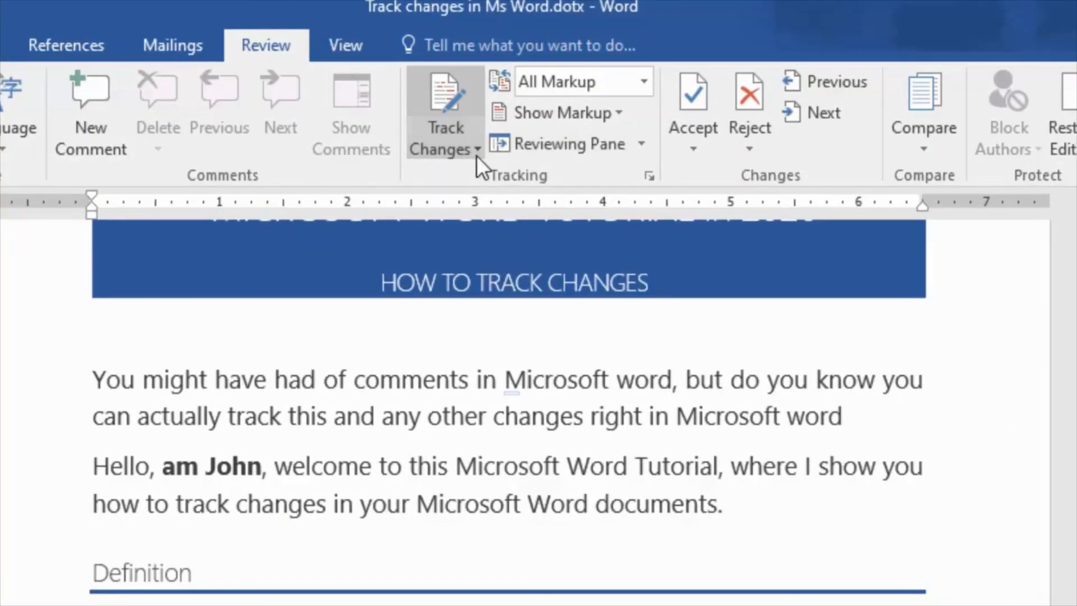
- Turn Track Changes off and switch it back on
left_click(477, 150)
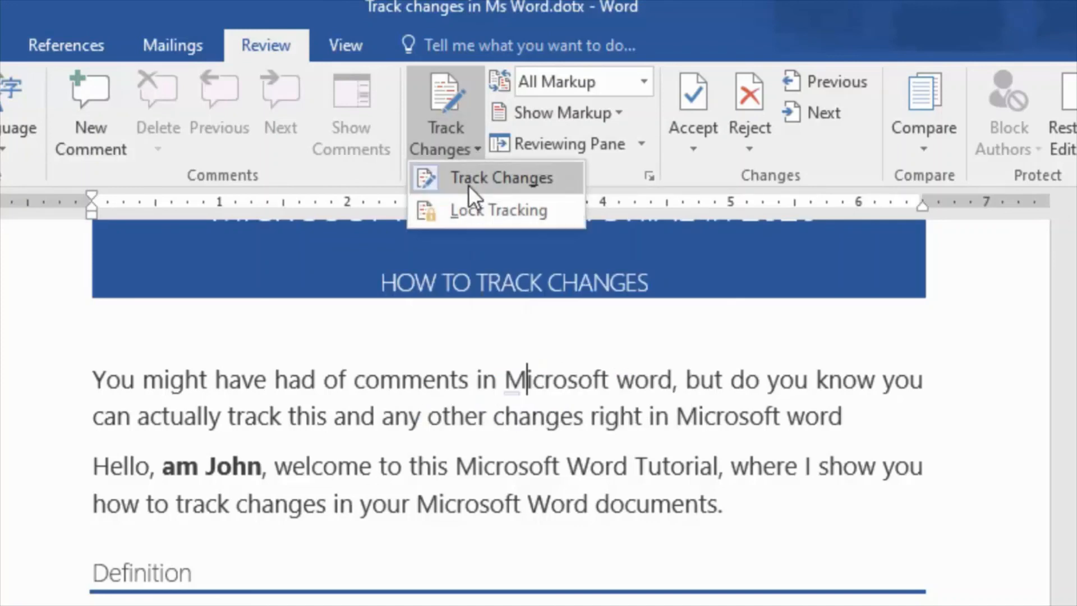
left_click(420, 180)
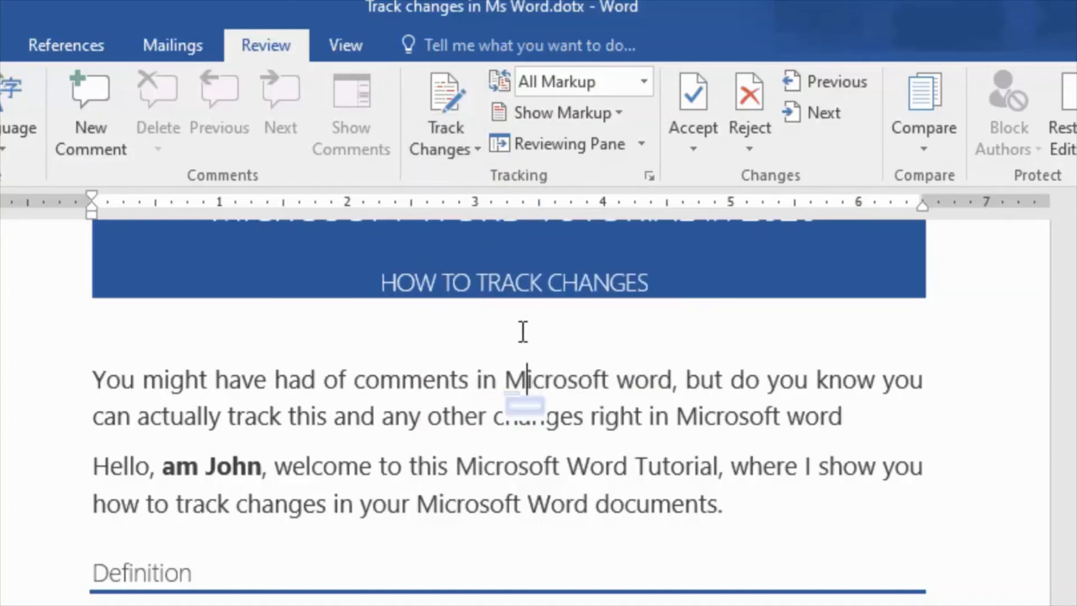
left_click(478, 155)
left_click(436, 177)
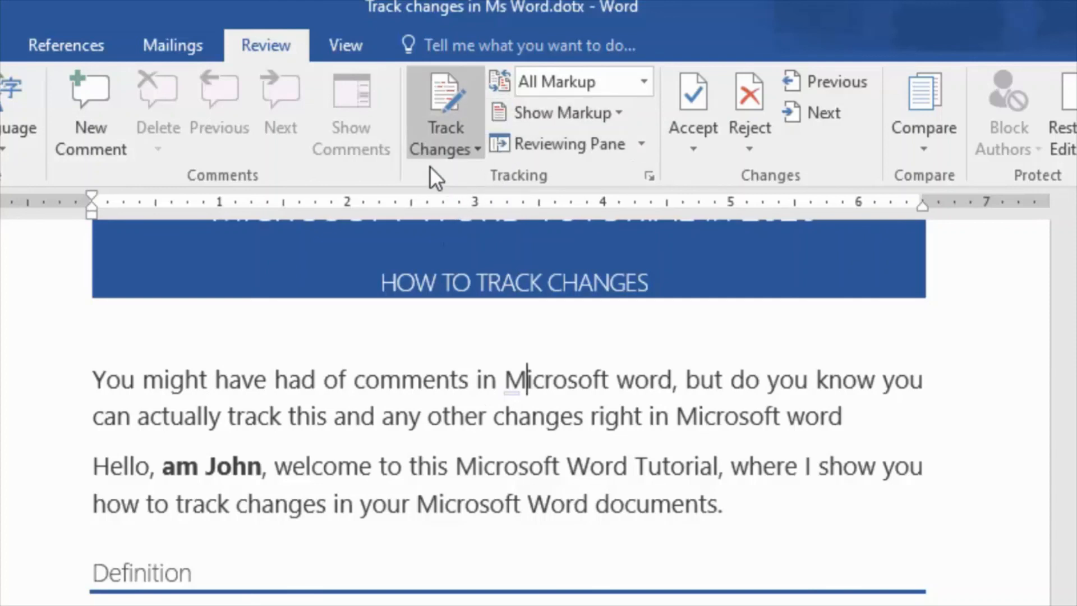
- Turn off Track Changes and look over the options for accepting changes, including accepting all changes and stopping tracking
left_click(478, 151)
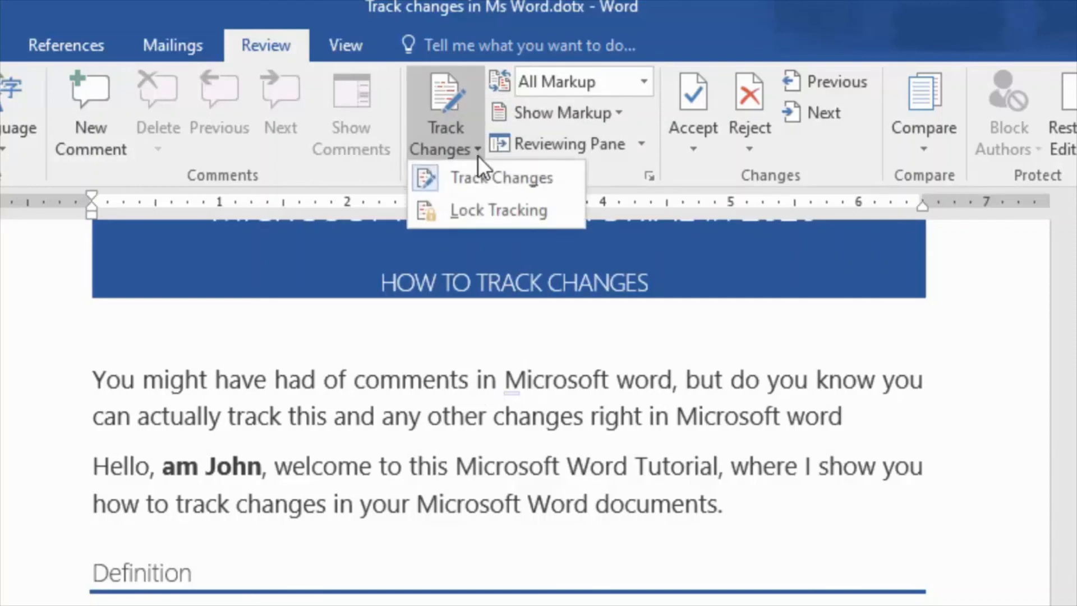
left_click(426, 185)
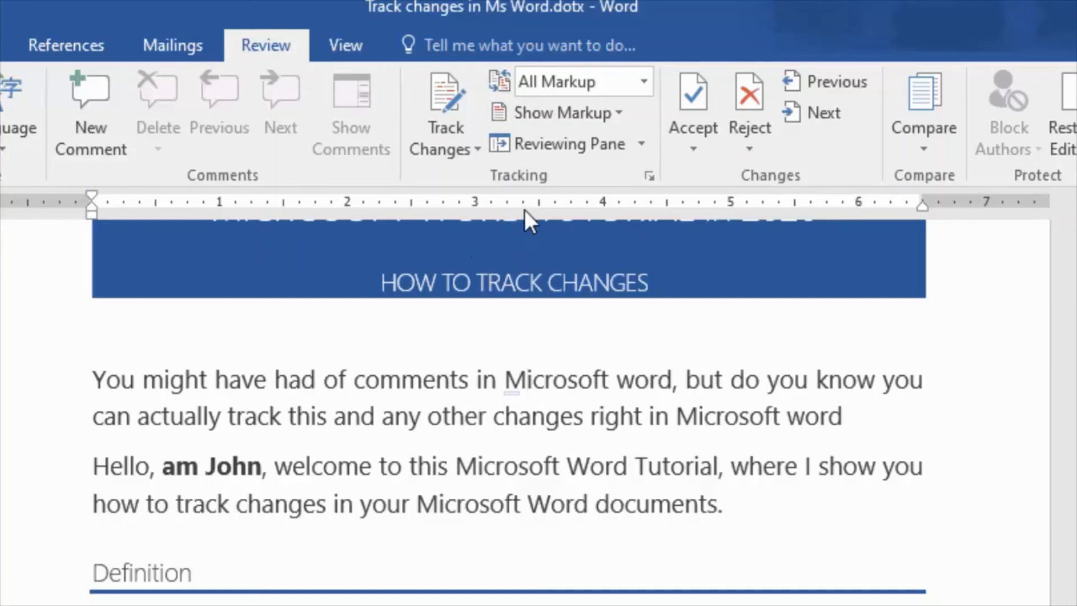
left_click(692, 148)
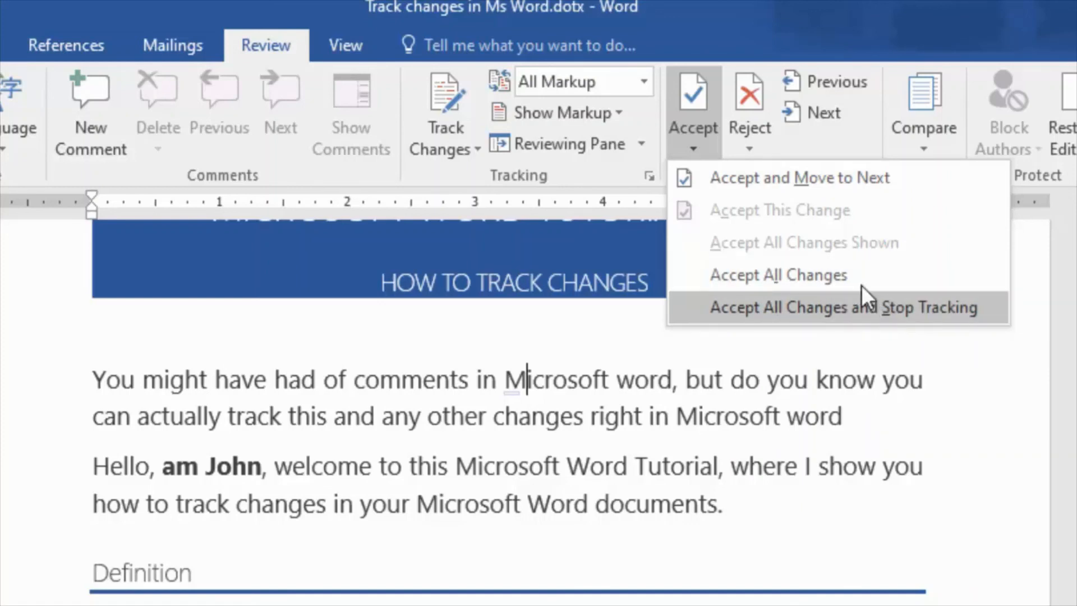
left_click(742, 517)
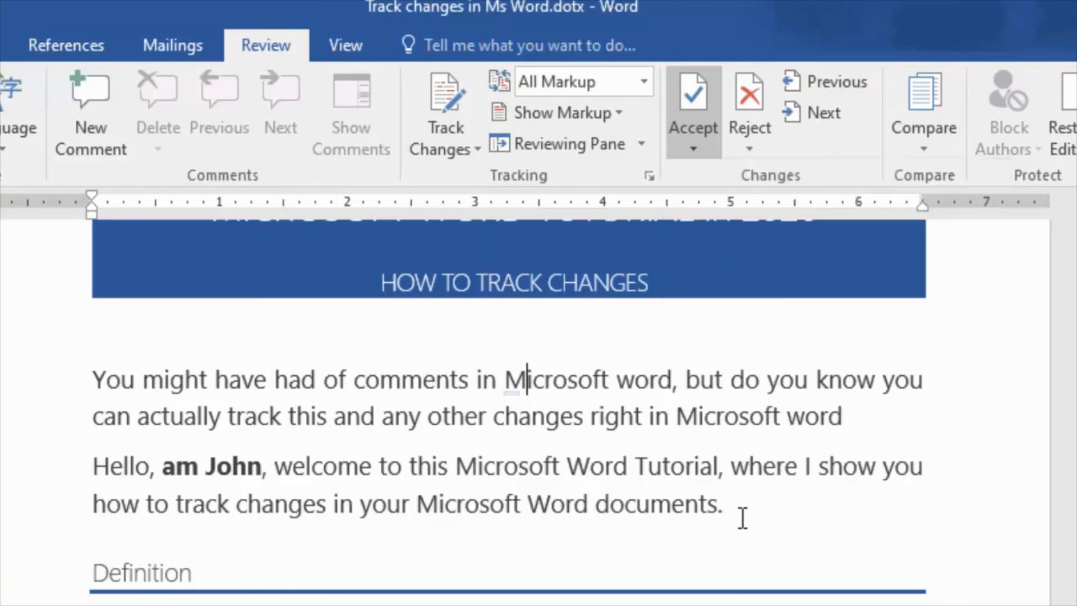